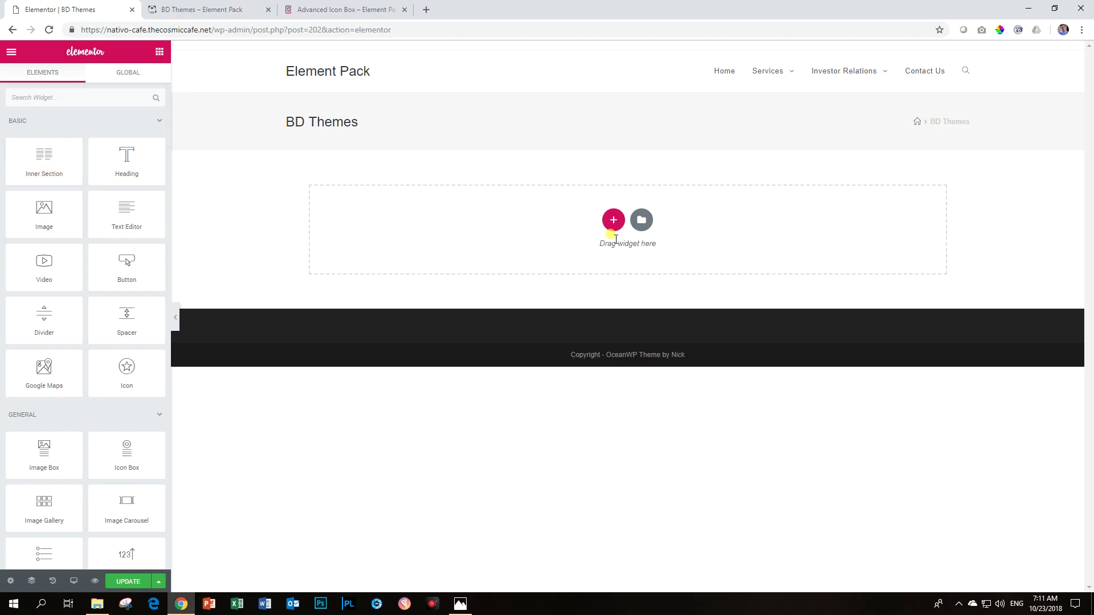
Add a three-column section and drag an Advanced Icon Box, found by searching 'icon bo', into column one
left_click(612, 221)
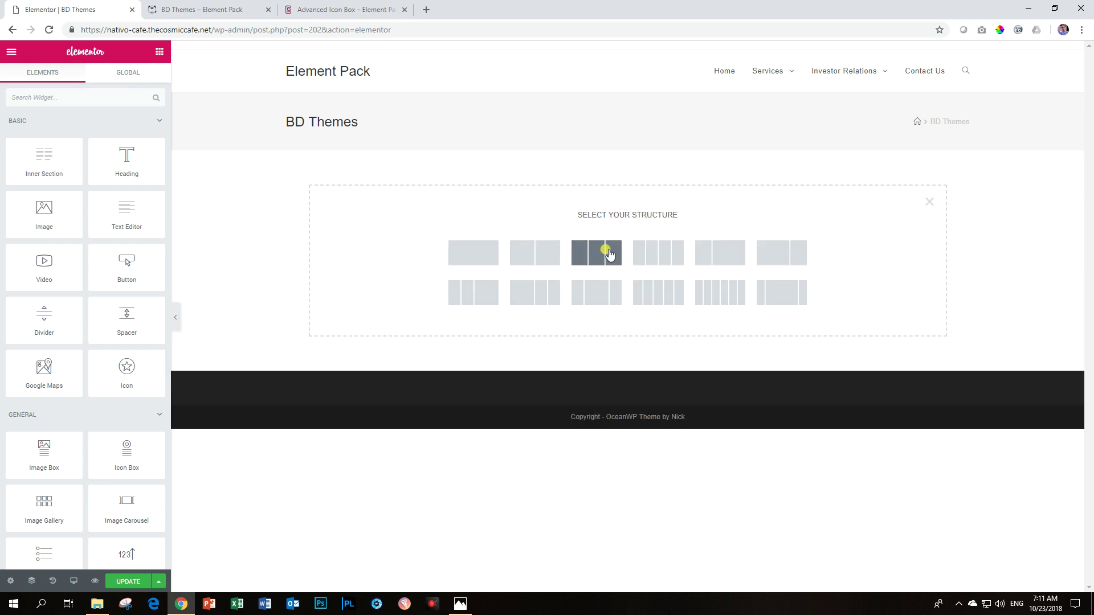
left_click(607, 251)
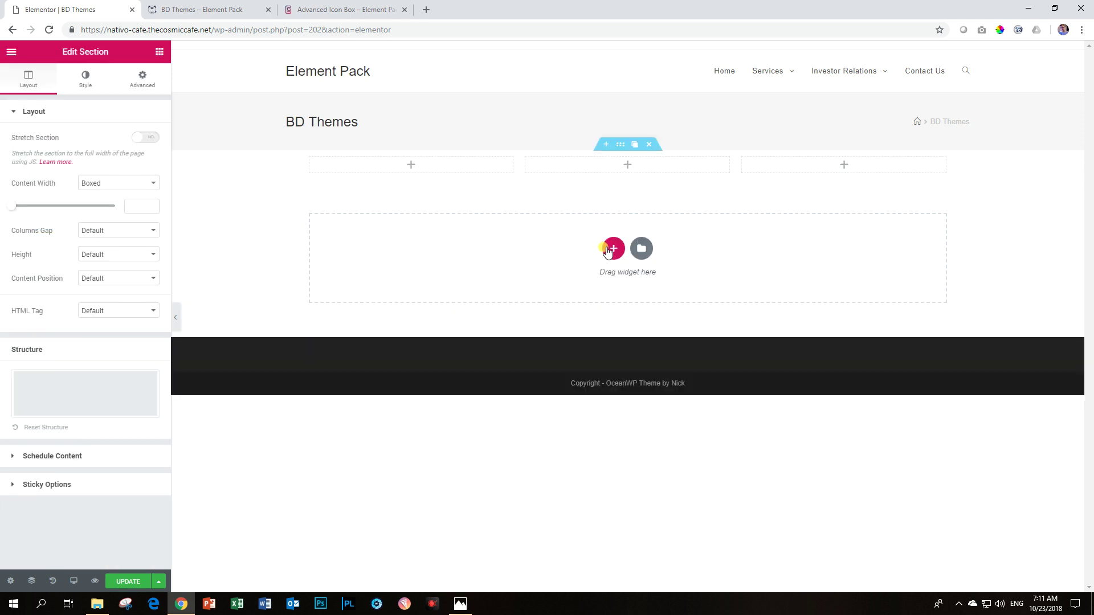
left_click(160, 52)
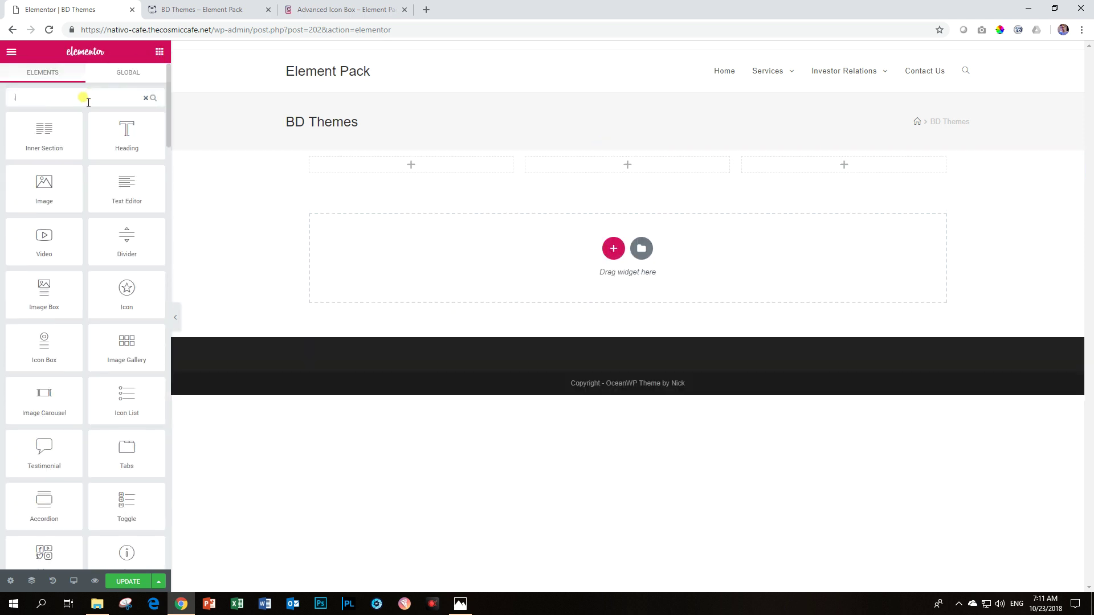
left_click(86, 98)
type("icon box")
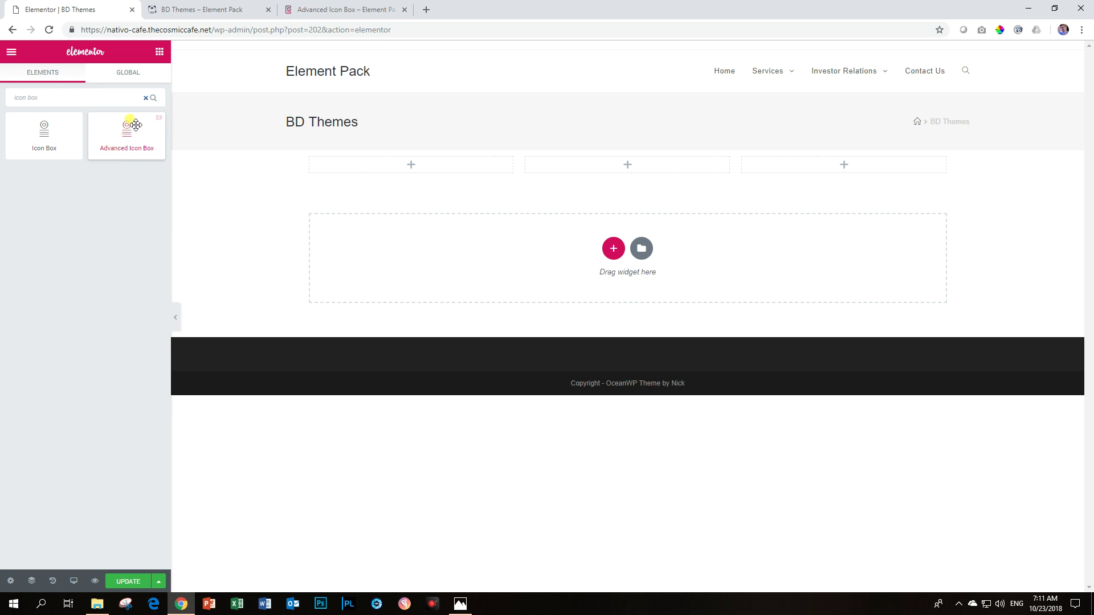
left_click_drag(130, 120, 418, 164)
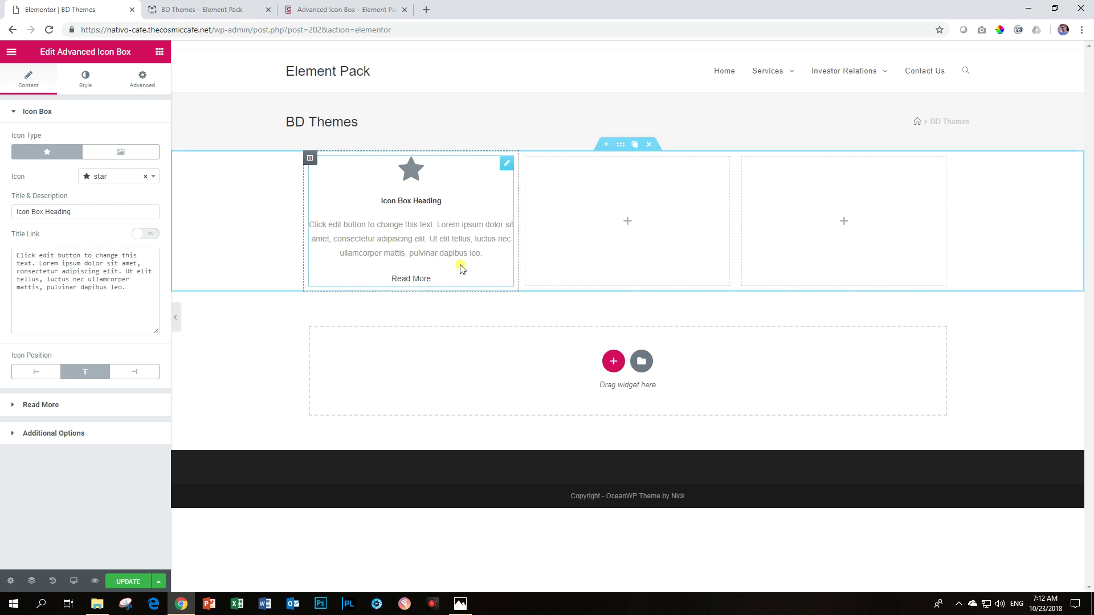
Unlink the Style > Content padding and set Right and Left to 25
left_click(85, 79)
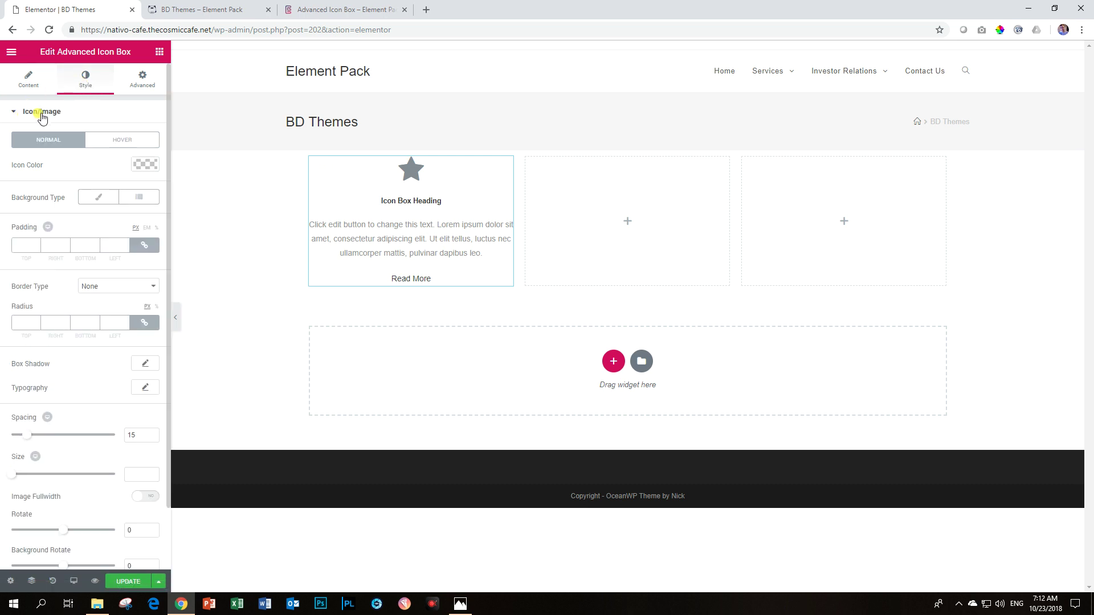
left_click(11, 112)
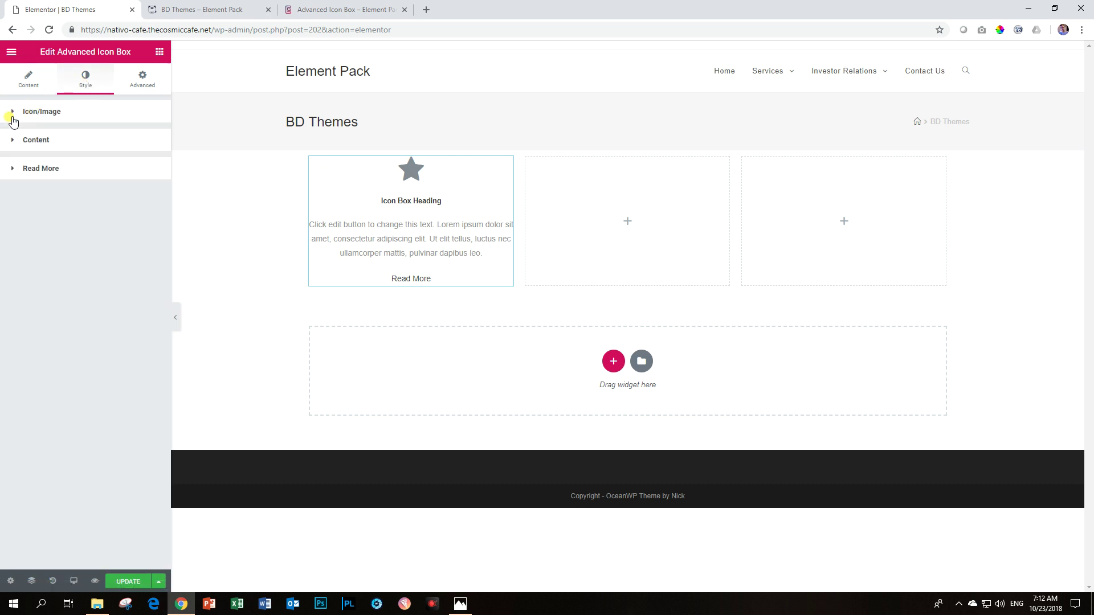
left_click(10, 143)
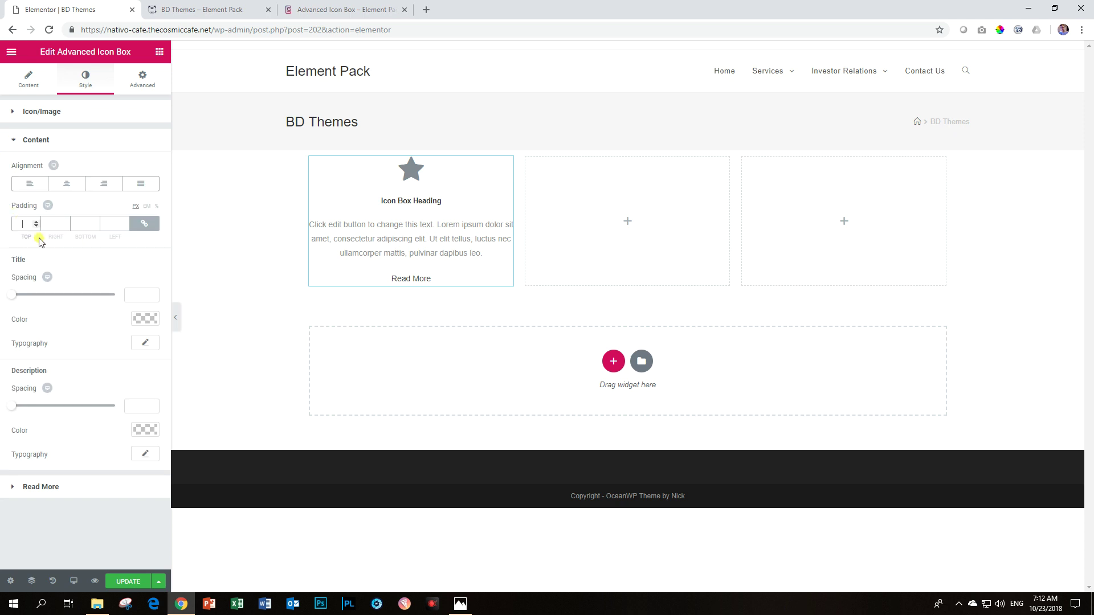
left_click(145, 223)
double_click(61, 223)
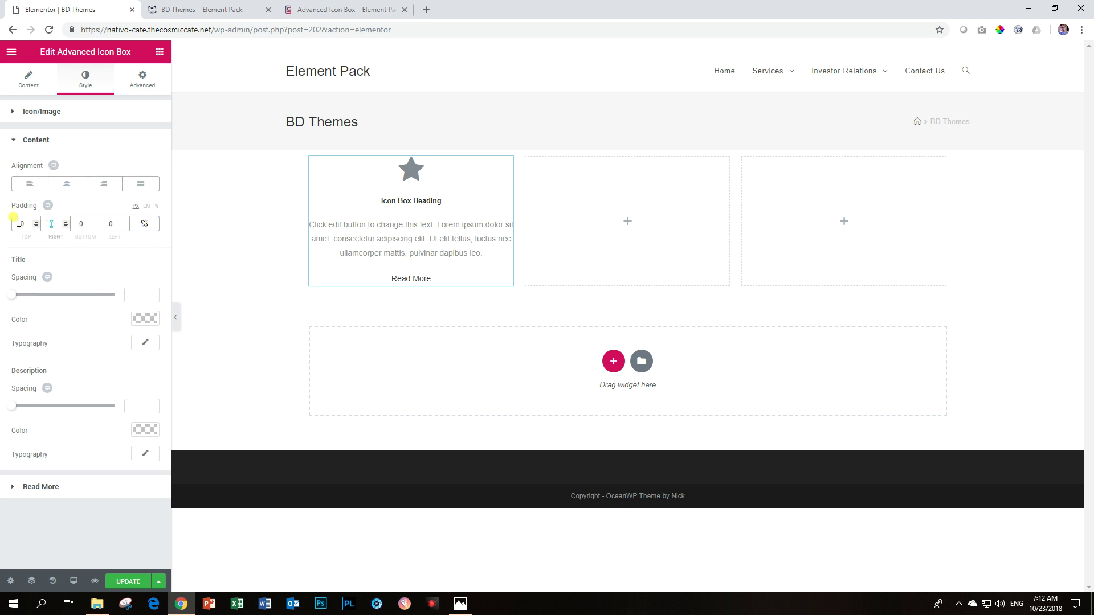
type("15")
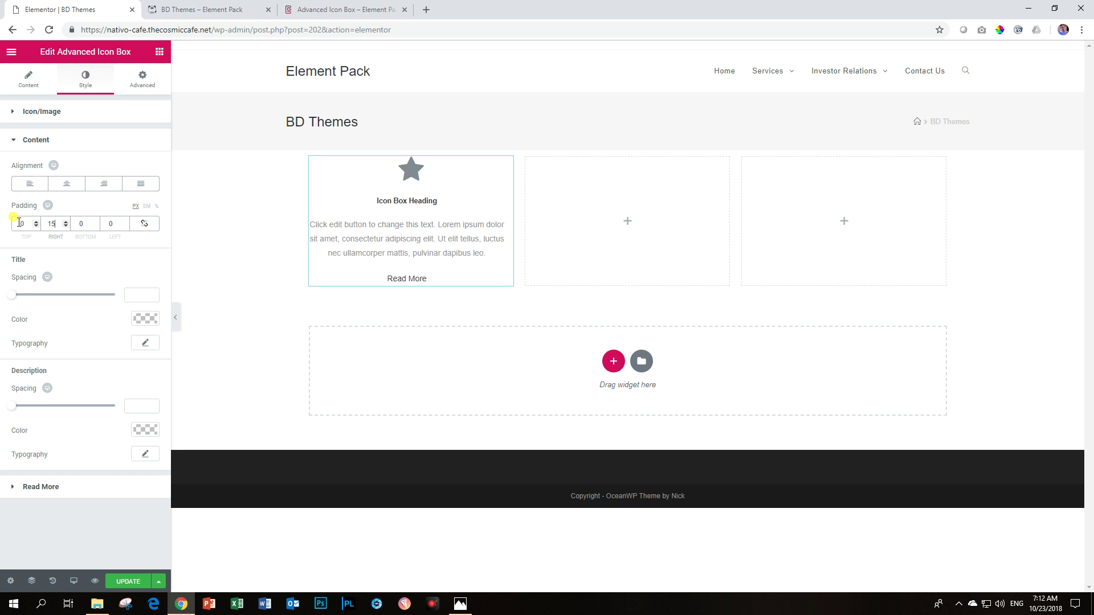
key("BackSpace")
key("BackSpace")
type("025")
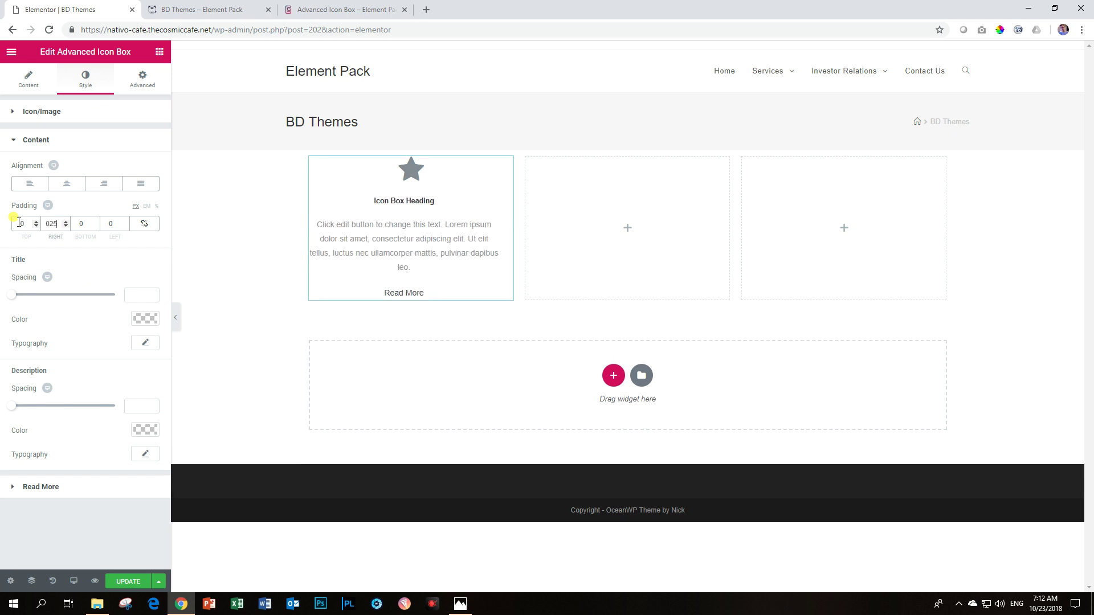
key("Tab")
key("Tab")
type("25")
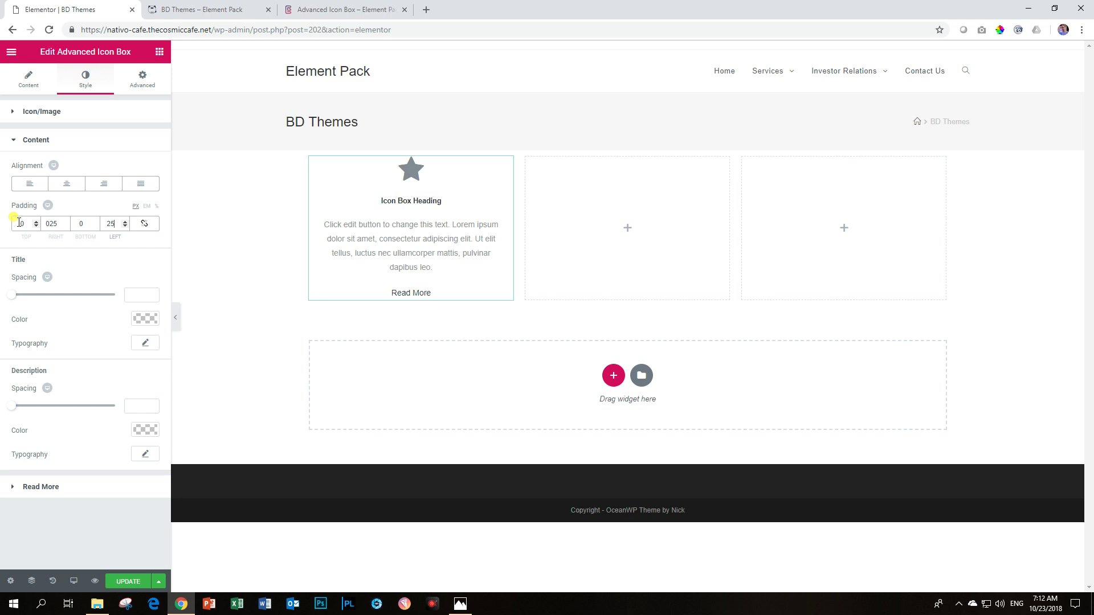
Glance at the Advanced settings, then reopen Style > Content and select the right padding value
left_click(140, 88)
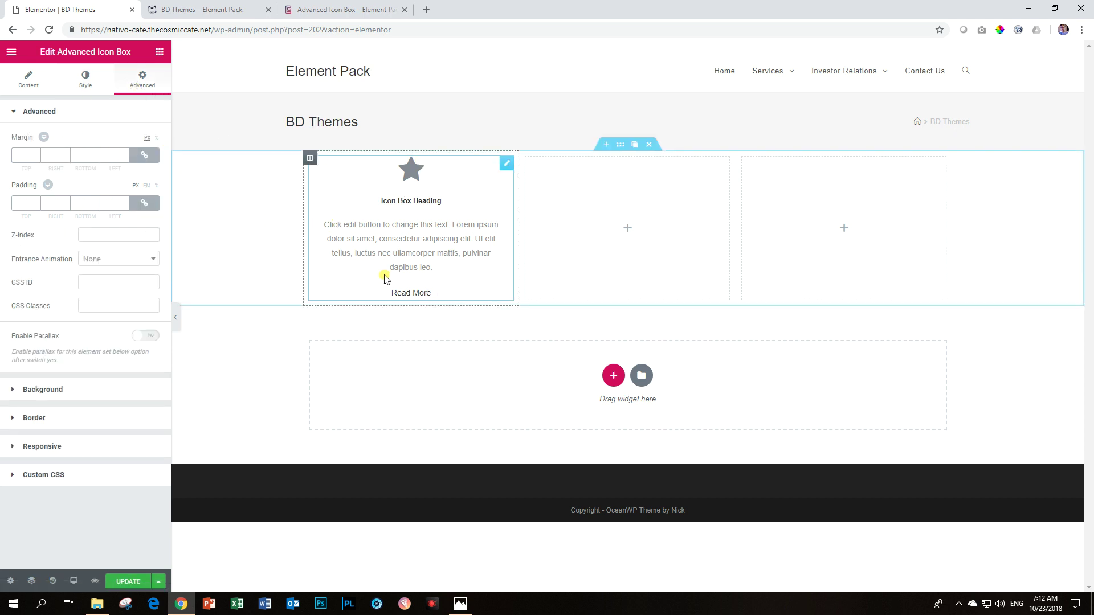
left_click(98, 84)
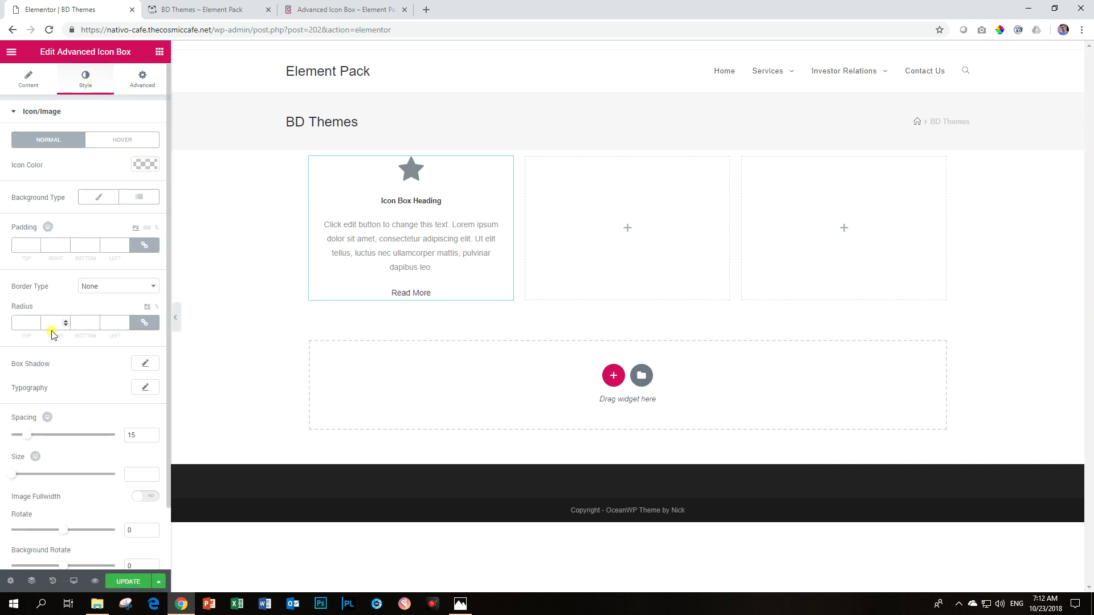
left_click(33, 112)
left_click(46, 140)
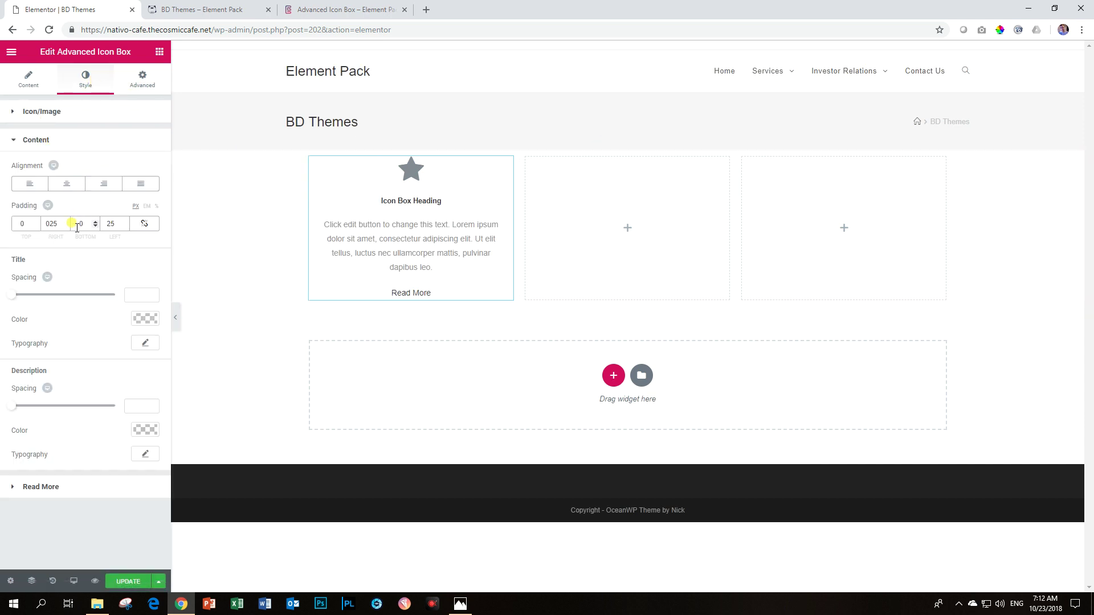
left_click_drag(58, 223, 27, 220)
Reset the content padding to 0 and give the whole widget 25 px padding
left_click(145, 223)
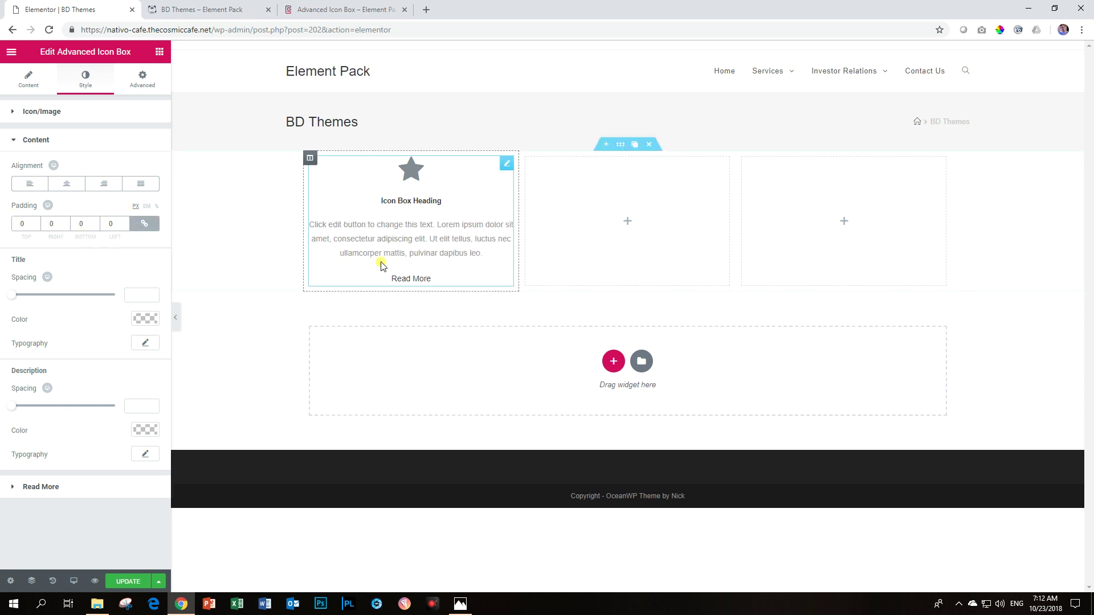
left_click(141, 85)
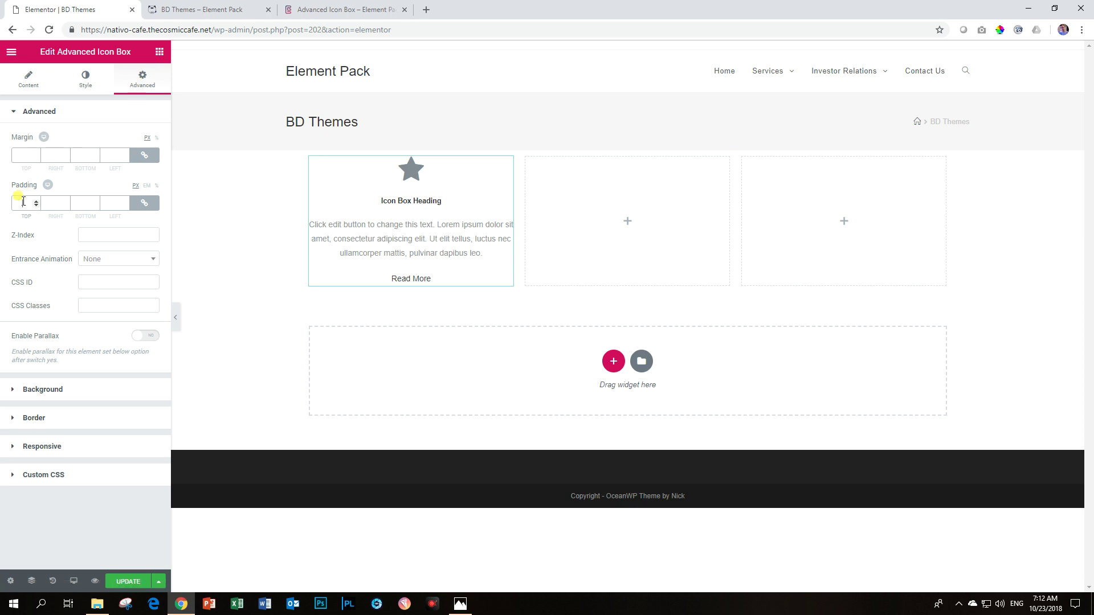
type("25")
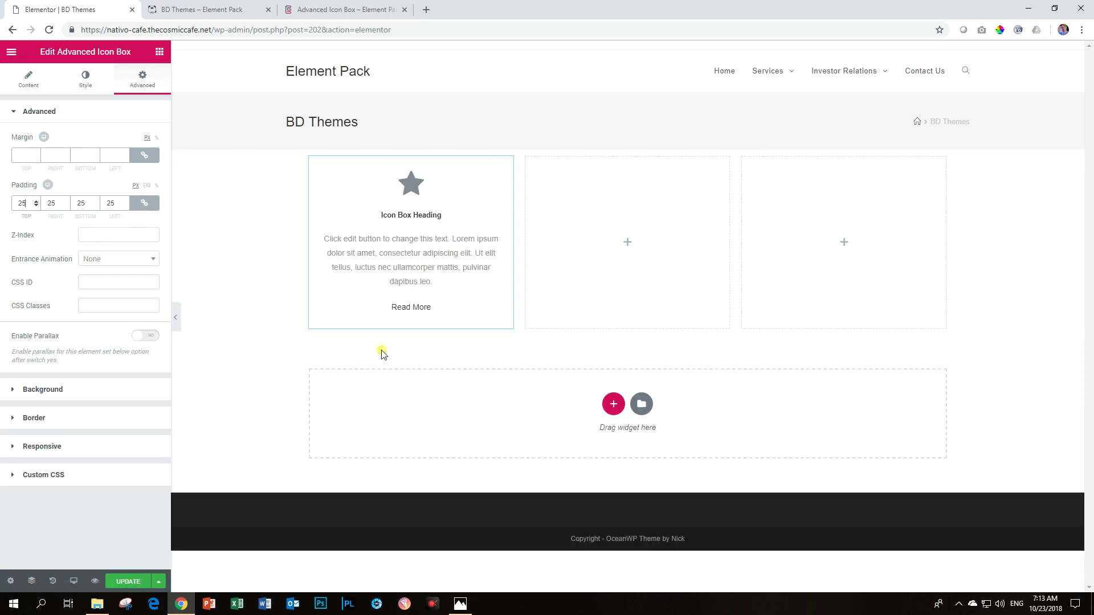
Unlink the widget padding and raise Top and Bottom to 45, keeping 25 left and right
left_click(145, 203)
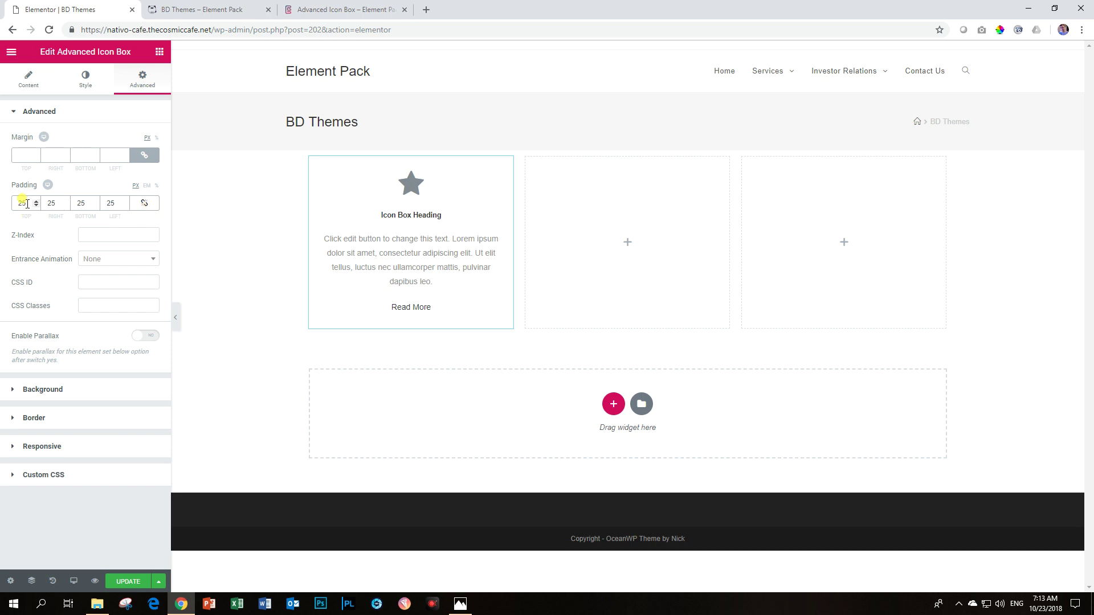
left_click_drag(27, 204, 2, 205)
type("45")
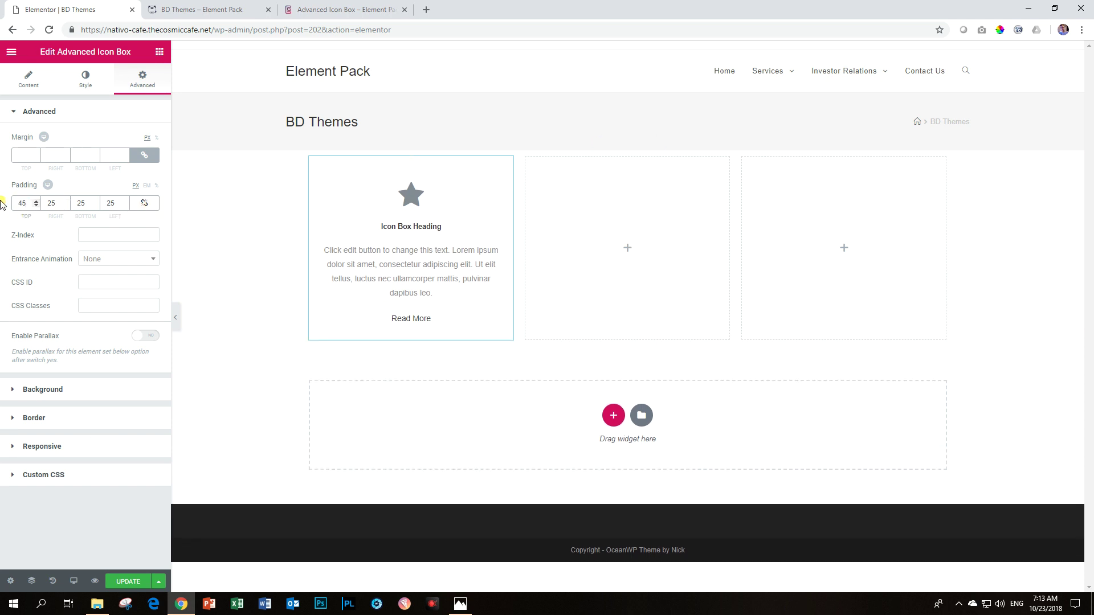
key("Tab")
key("Tab")
type("45")
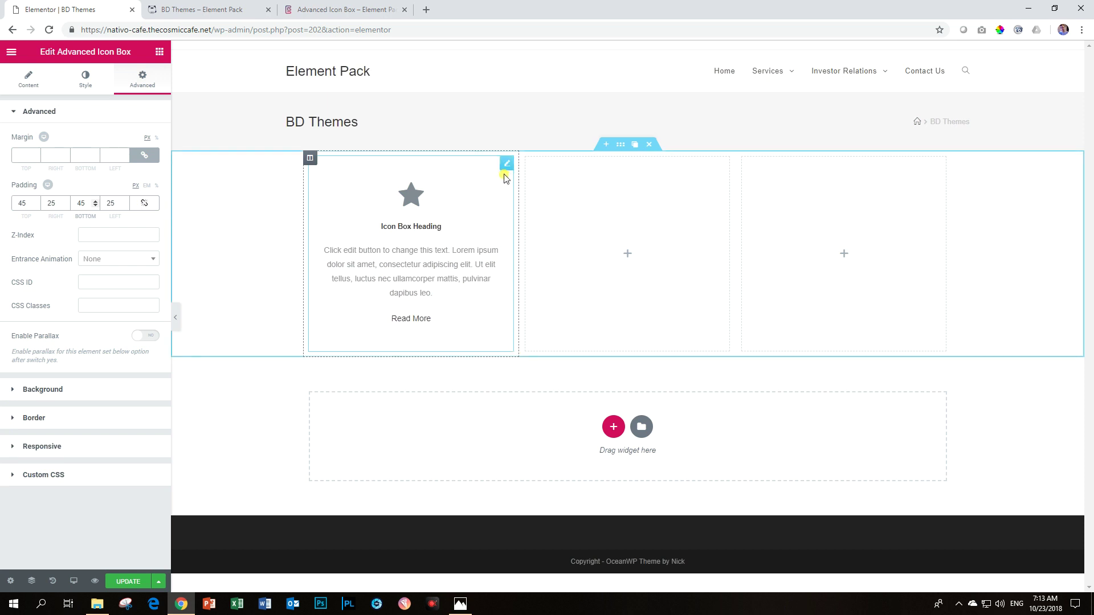
Give the icon box a solid 1 px border in the Advanced settings
left_click(86, 83)
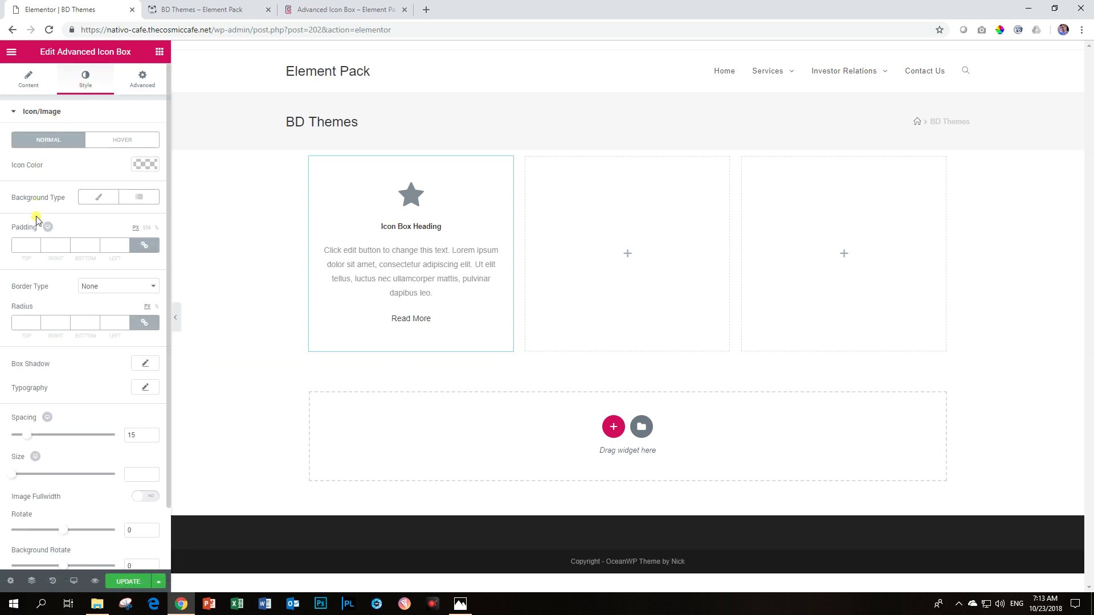
left_click(44, 113)
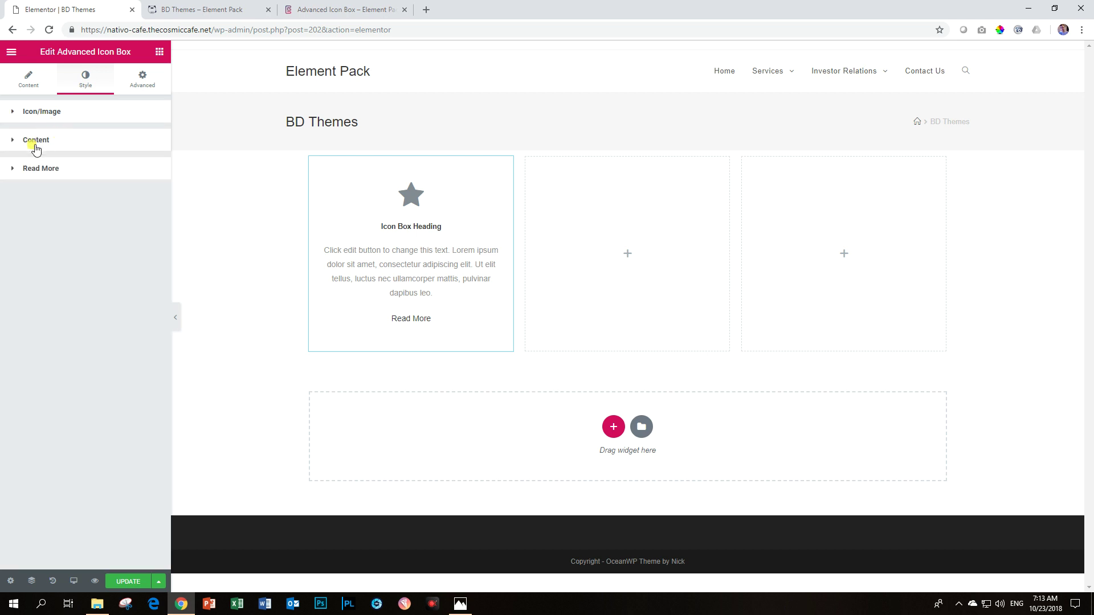
left_click(126, 83)
left_click(53, 418)
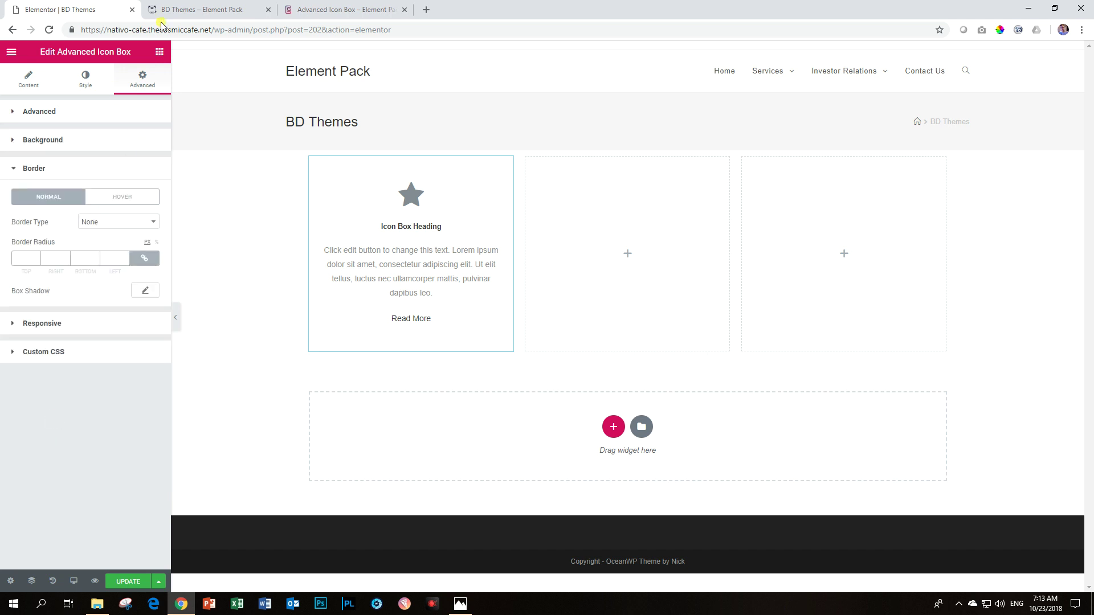
left_click(108, 228)
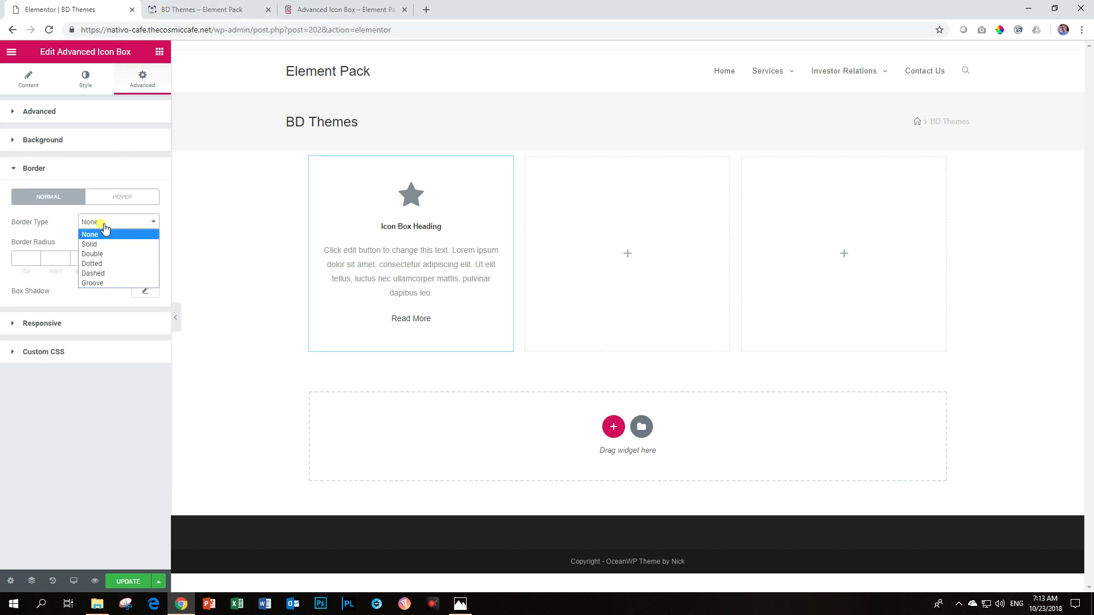
left_click(102, 239)
left_click(25, 259)
type("1")
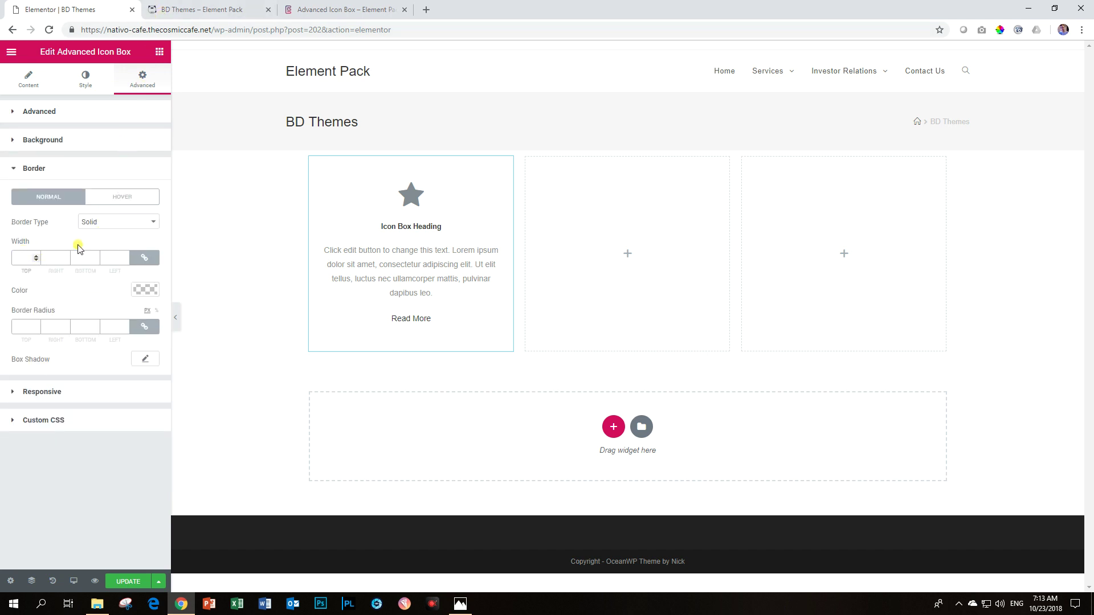
Colour the border semi-transparent orange, save the page and view the live preview
left_click(143, 290)
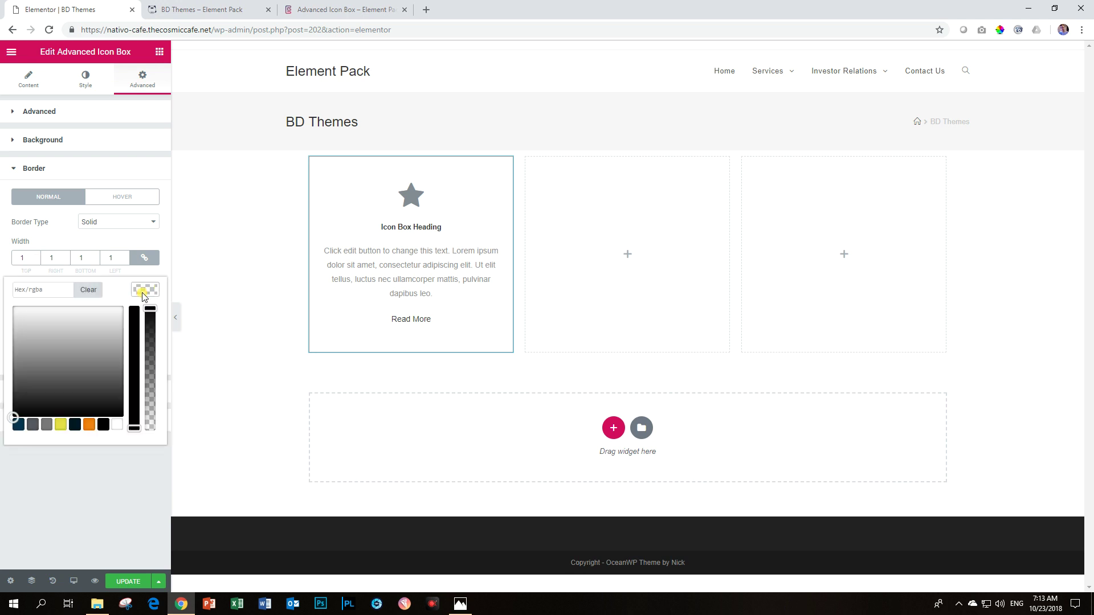
left_click(90, 426)
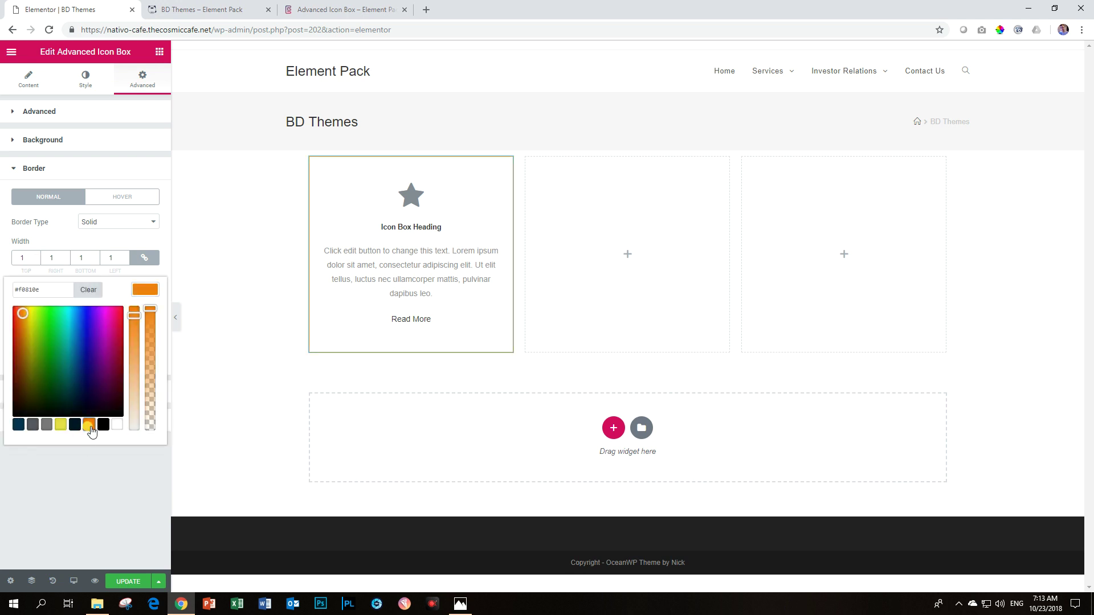
left_click_drag(150, 309, 150, 342)
left_click(120, 582)
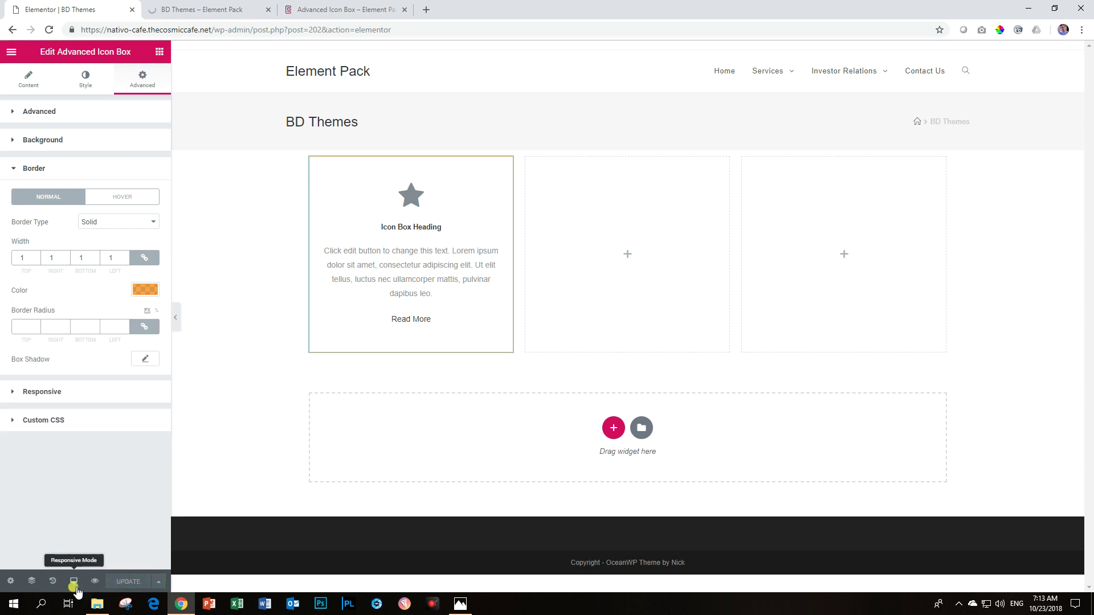
left_click(223, 12)
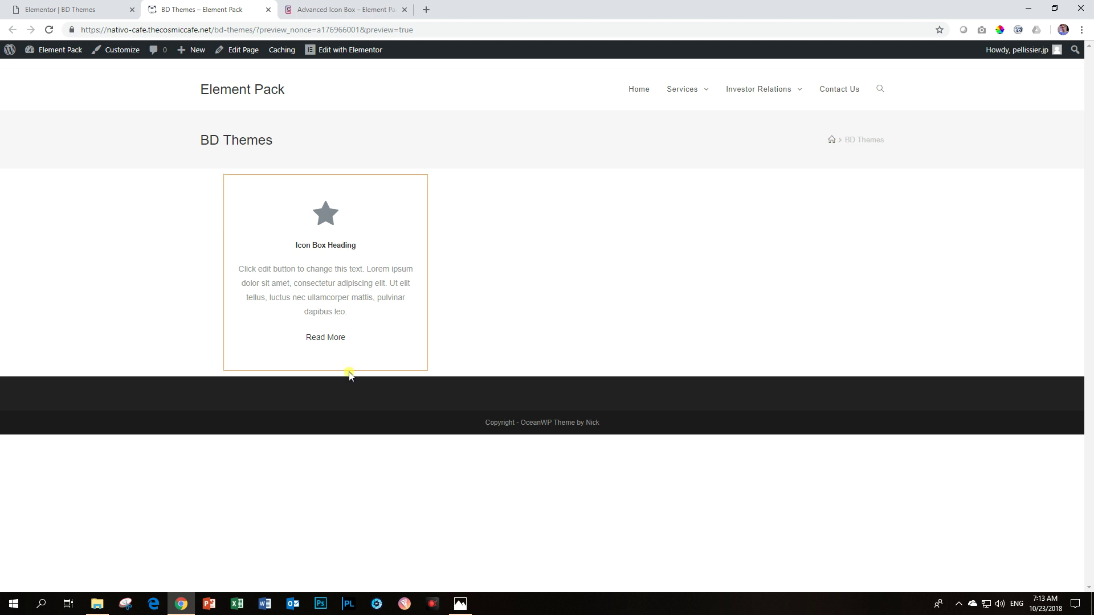
Back in the editor, set the icon box Title Color to the orange preset
left_click(87, 10)
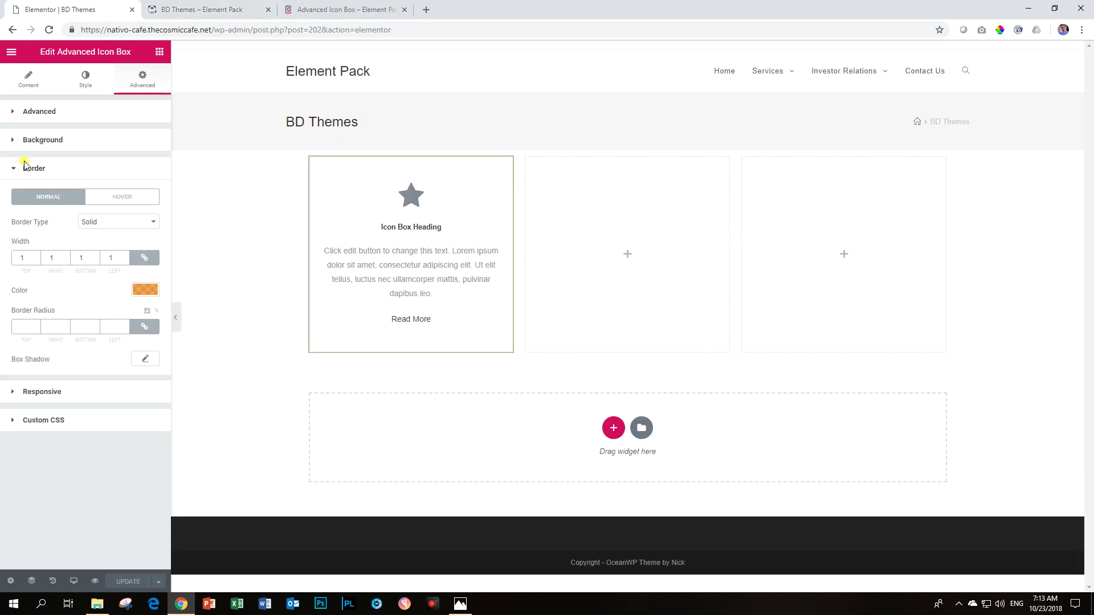
left_click(85, 80)
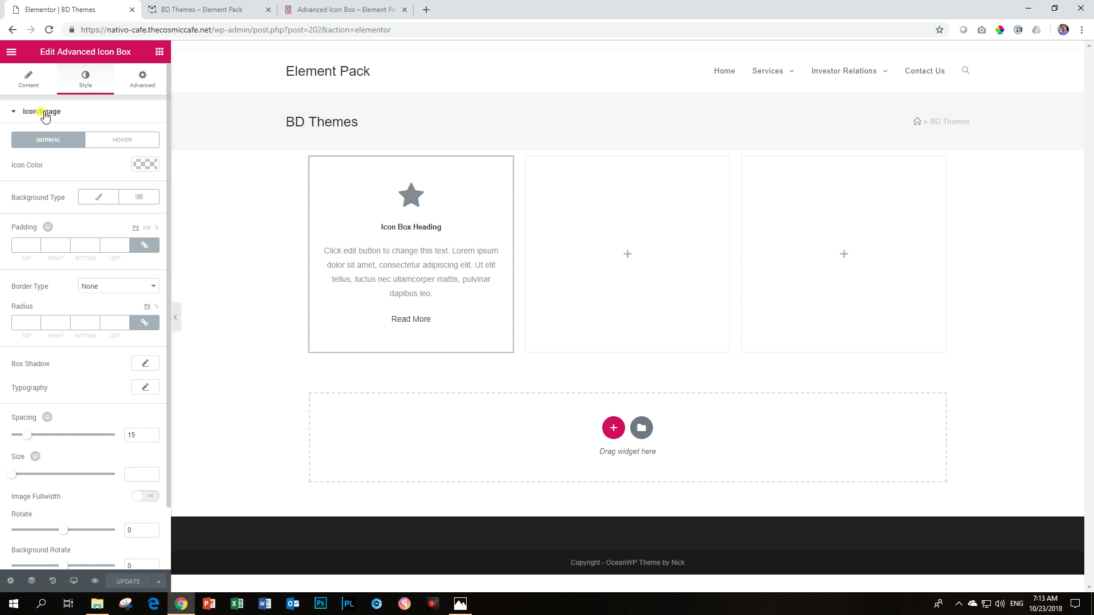
left_click(45, 114)
left_click(43, 143)
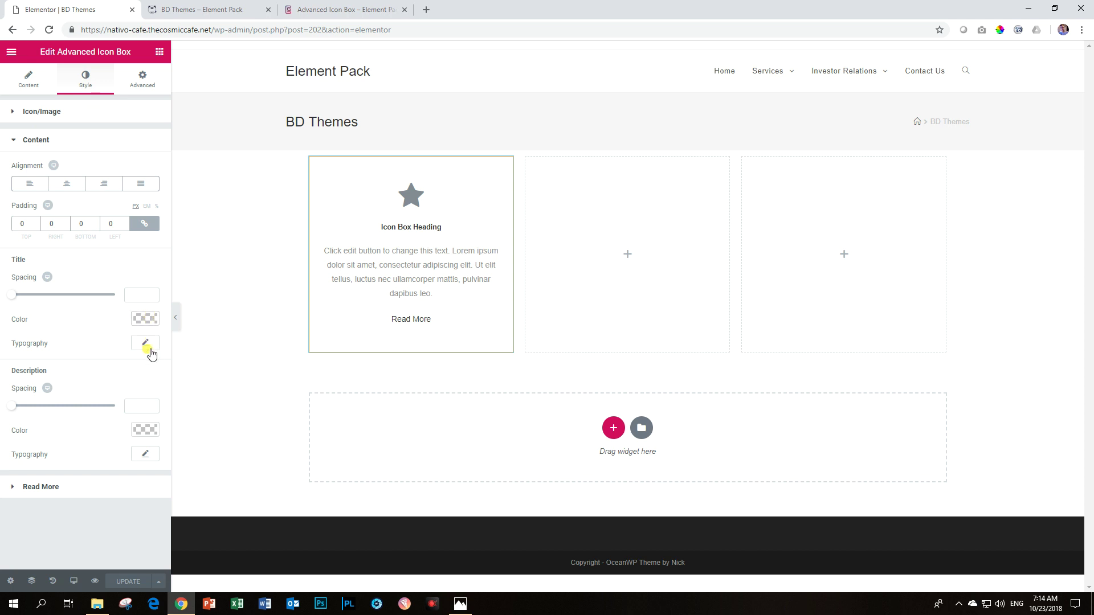
left_click(145, 318)
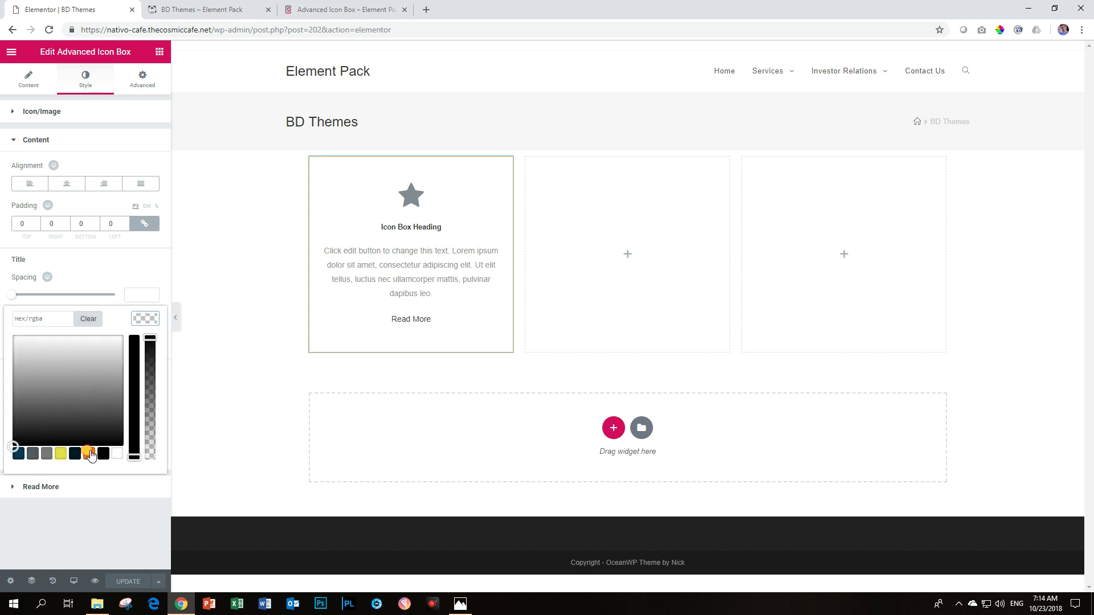
left_click(89, 454)
left_click(144, 322)
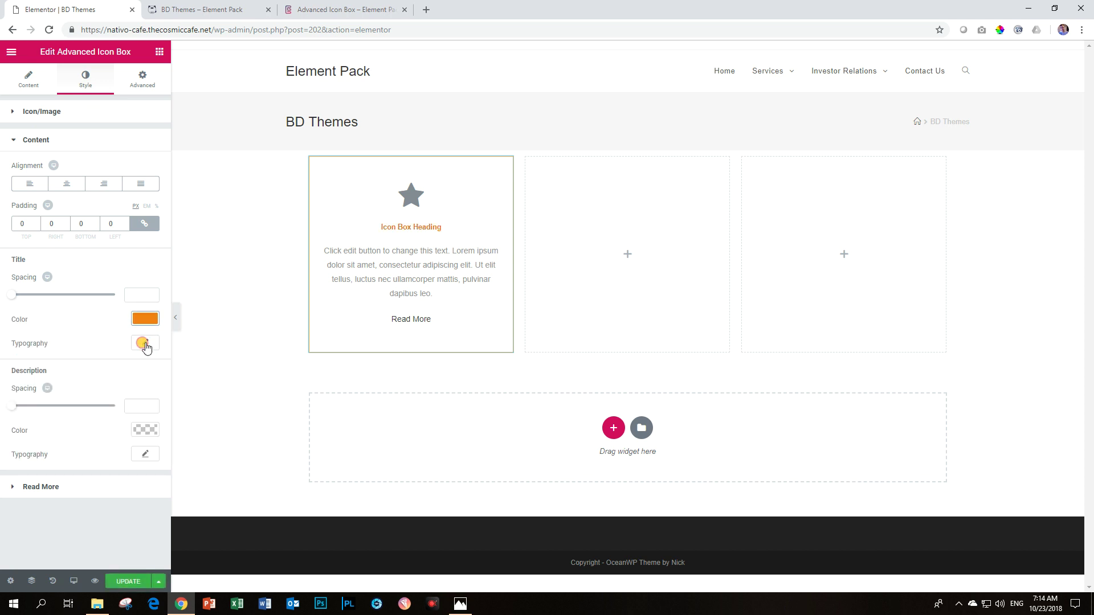
Set the title typography to Open Sans at size 26
left_click(144, 345)
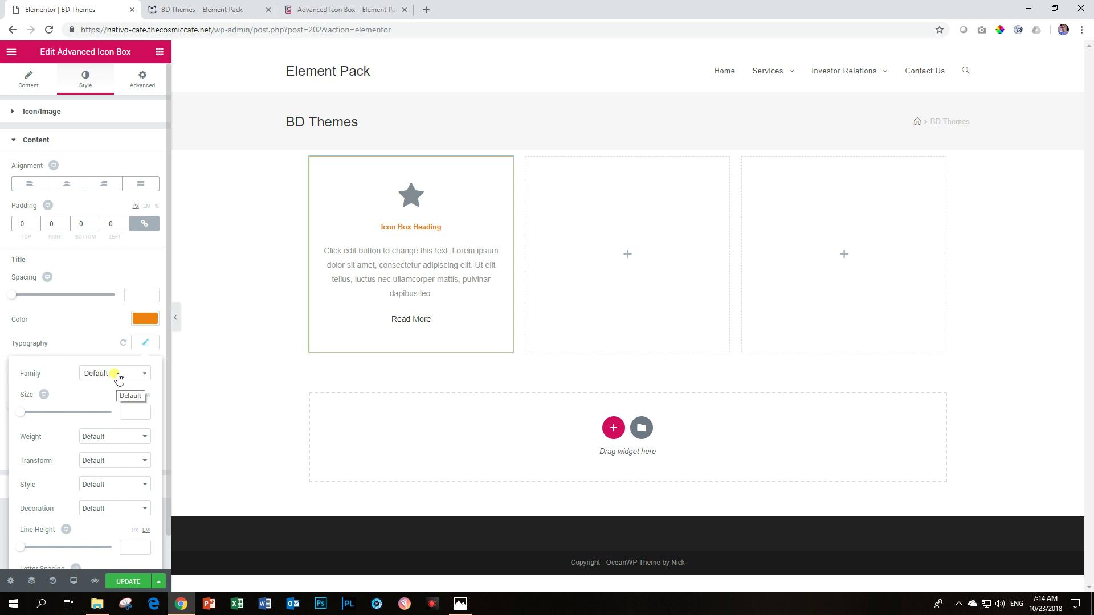
left_click(118, 376)
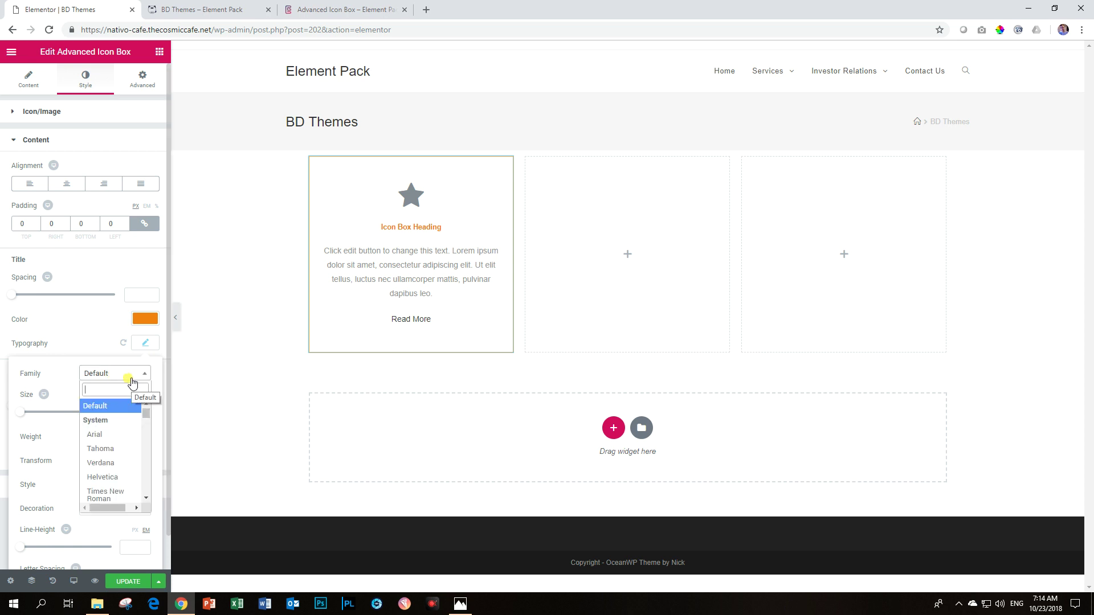
type("open")
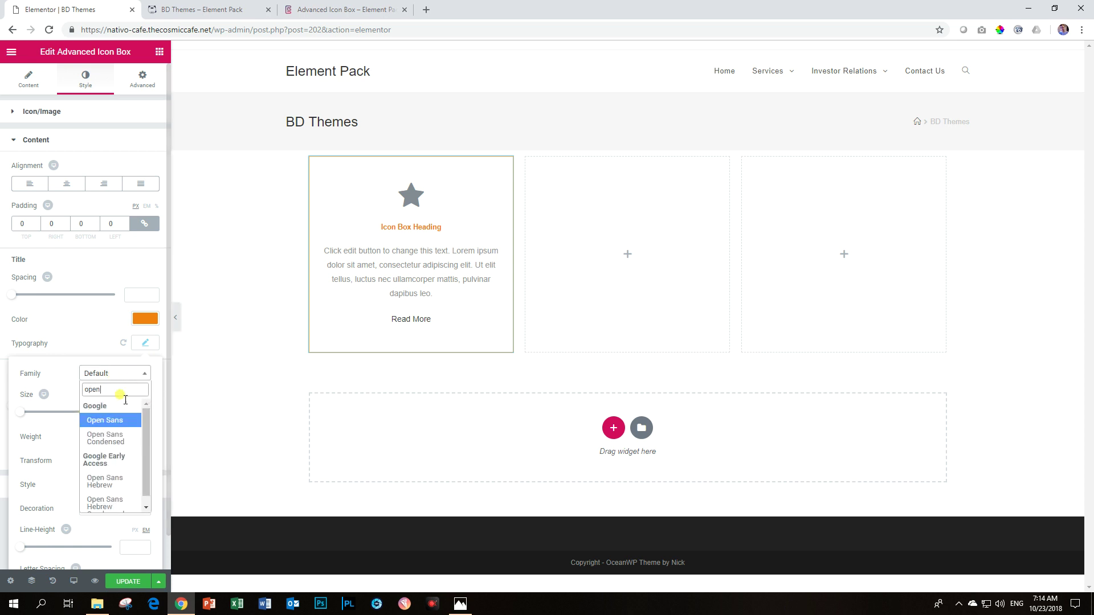
left_click(107, 420)
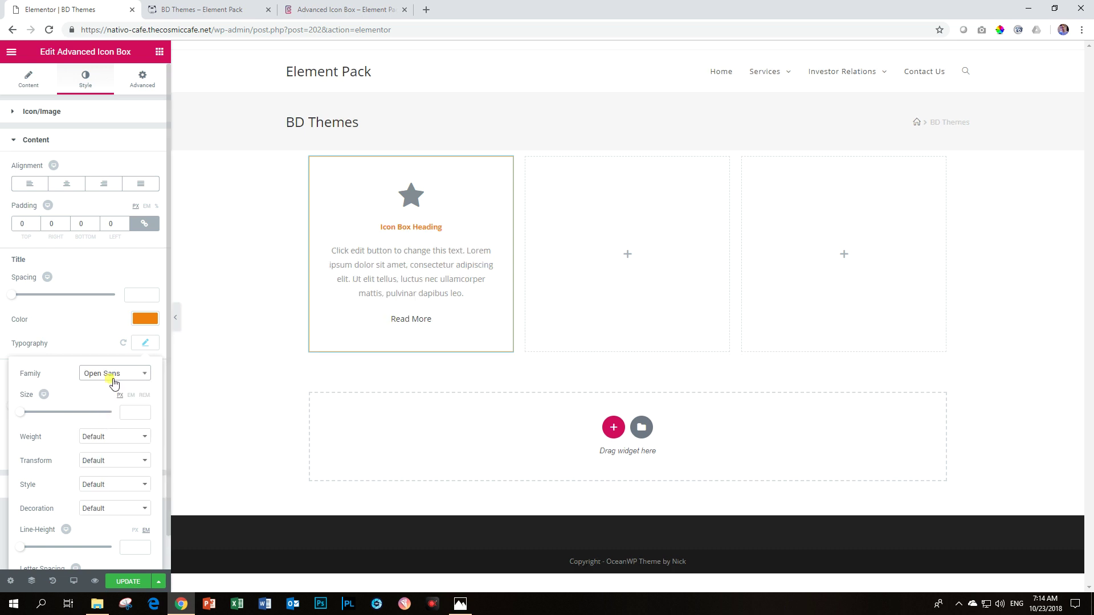
left_click(23, 413)
left_click_drag(23, 413, 35, 416)
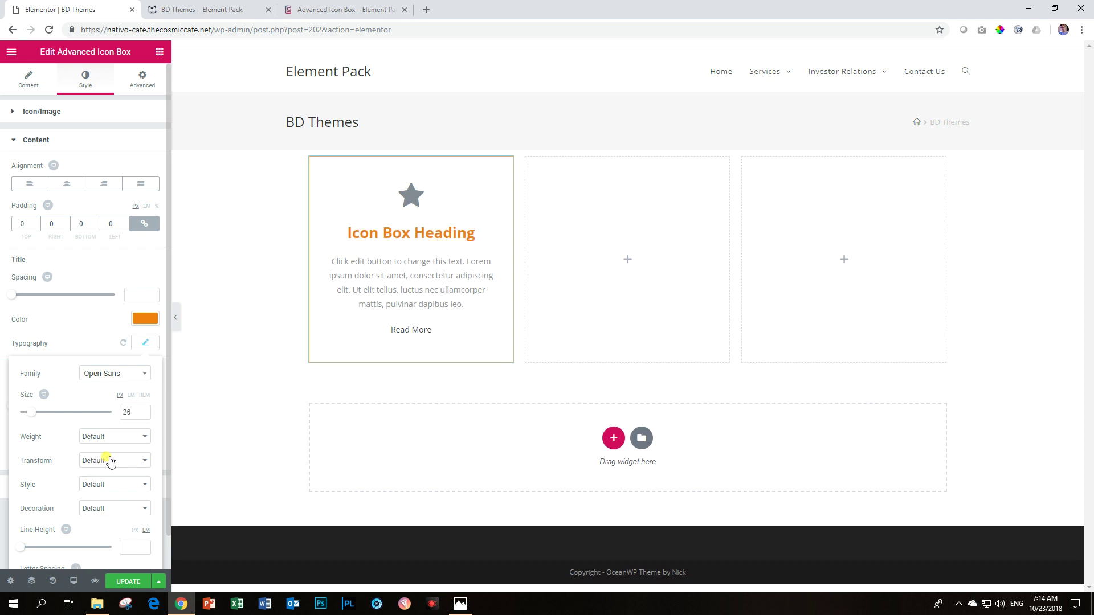
left_click(139, 319)
left_click(147, 322)
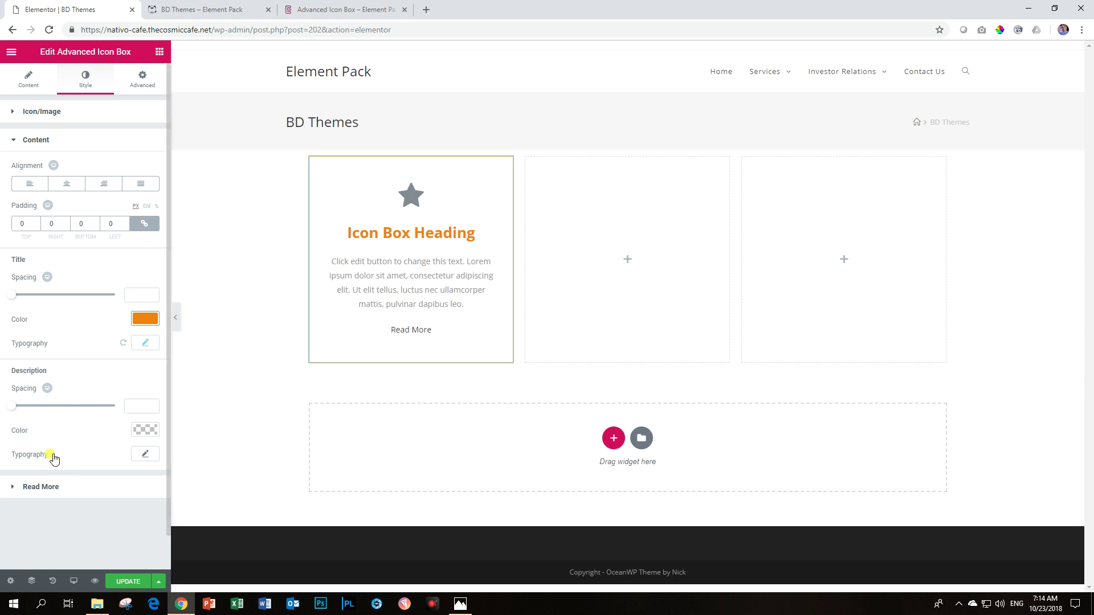
left_click(43, 488)
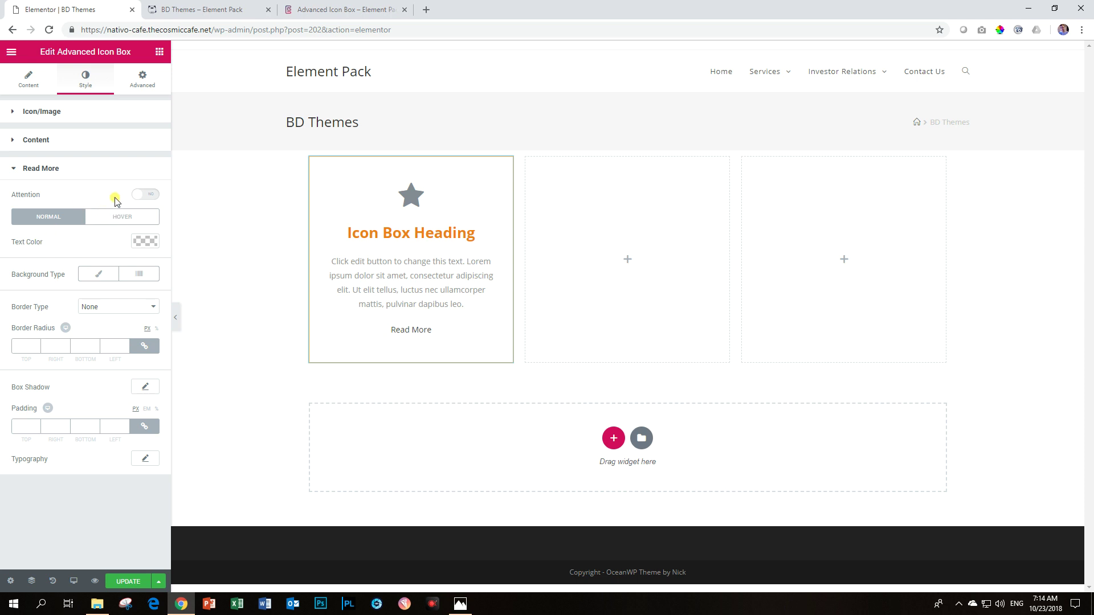
Turn on the Read More Attention effect and increase its typography size
left_click(146, 195)
left_click(145, 459)
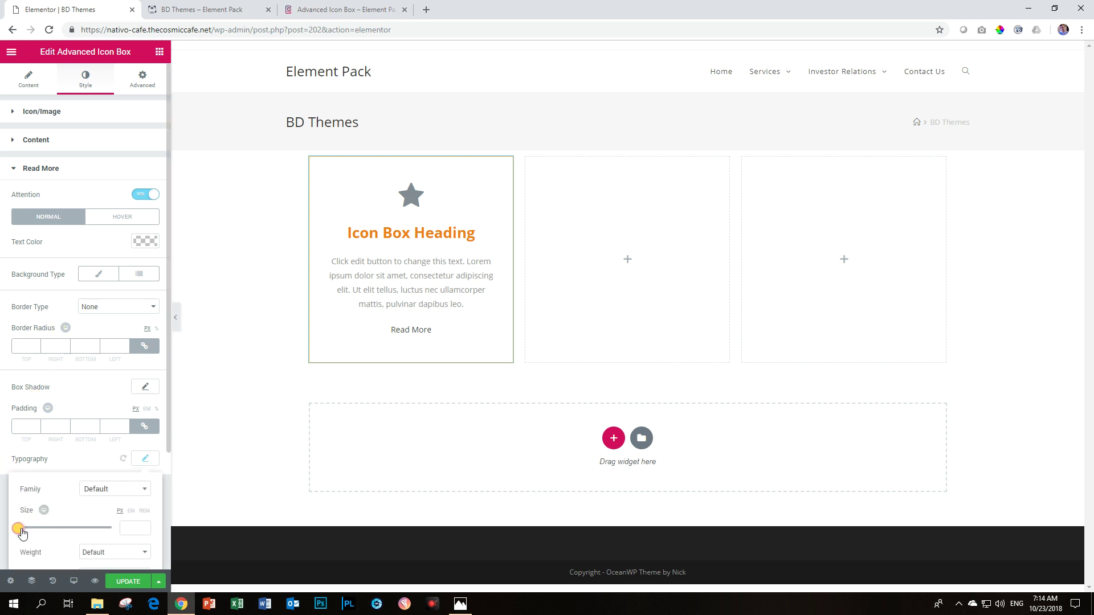
left_click_drag(22, 532, 30, 532)
left_click(144, 458)
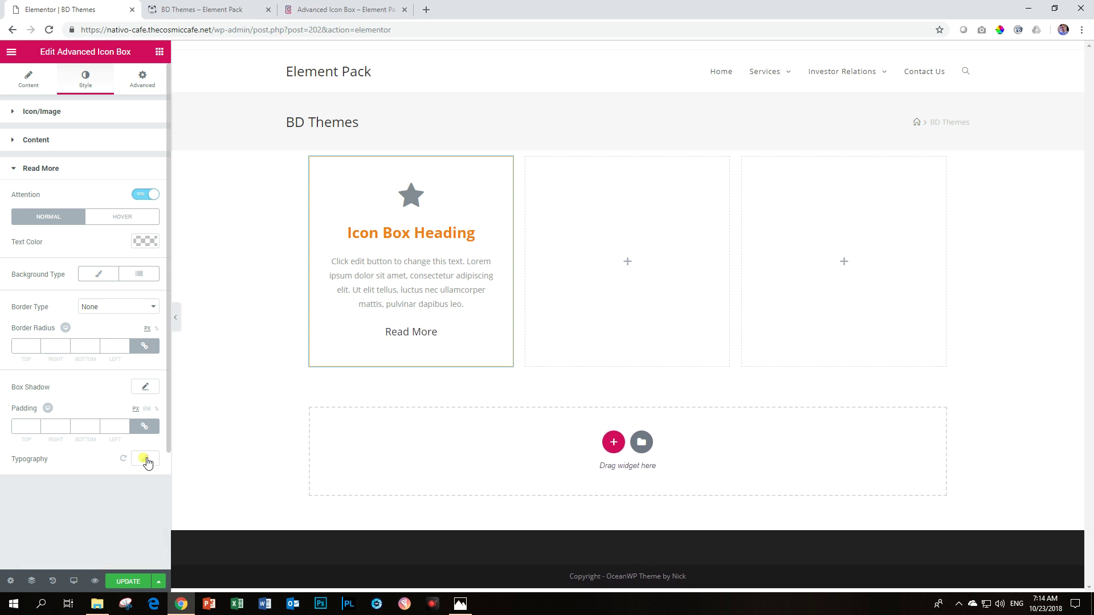
Experiment with the Read More padding values, leaving all four sides at 0
left_click(140, 432)
left_click_drag(23, 428, 17, 427)
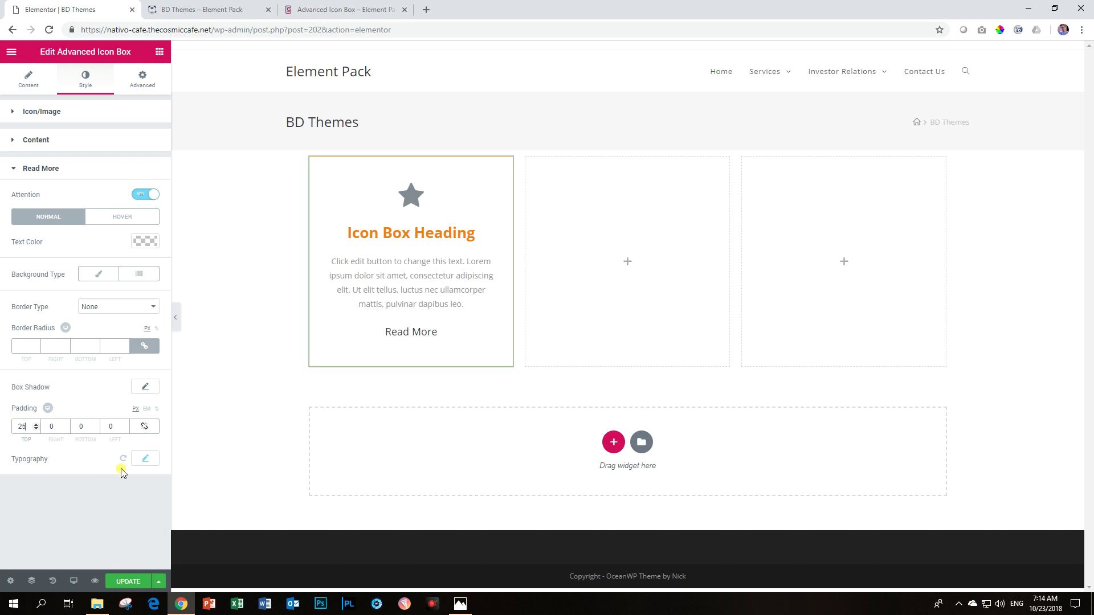
key("Tab")
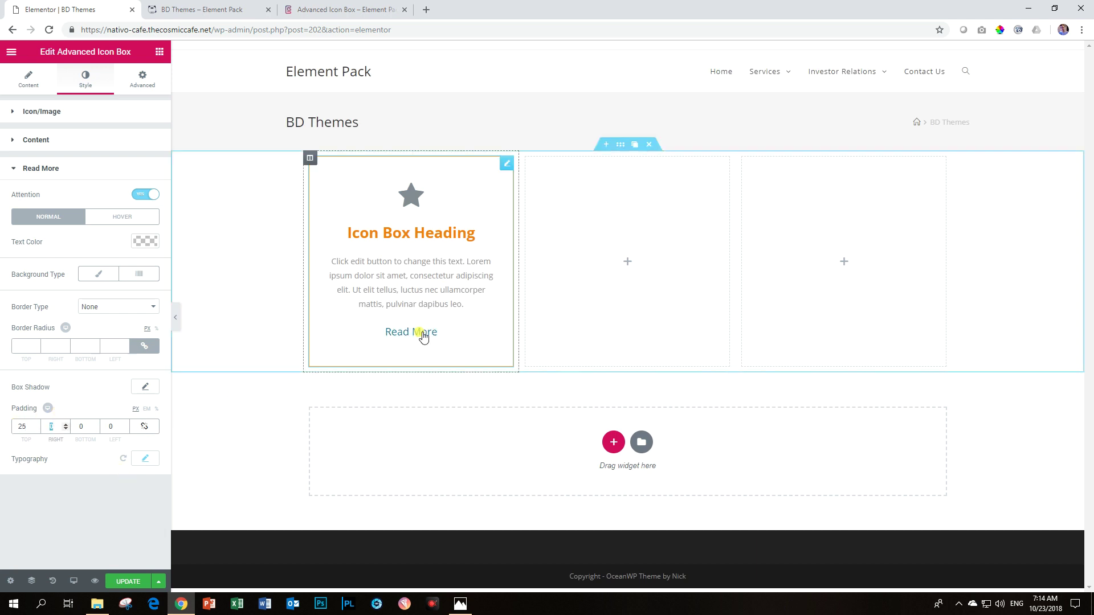
left_click(151, 432)
key("shift+Tab")
key("Down")
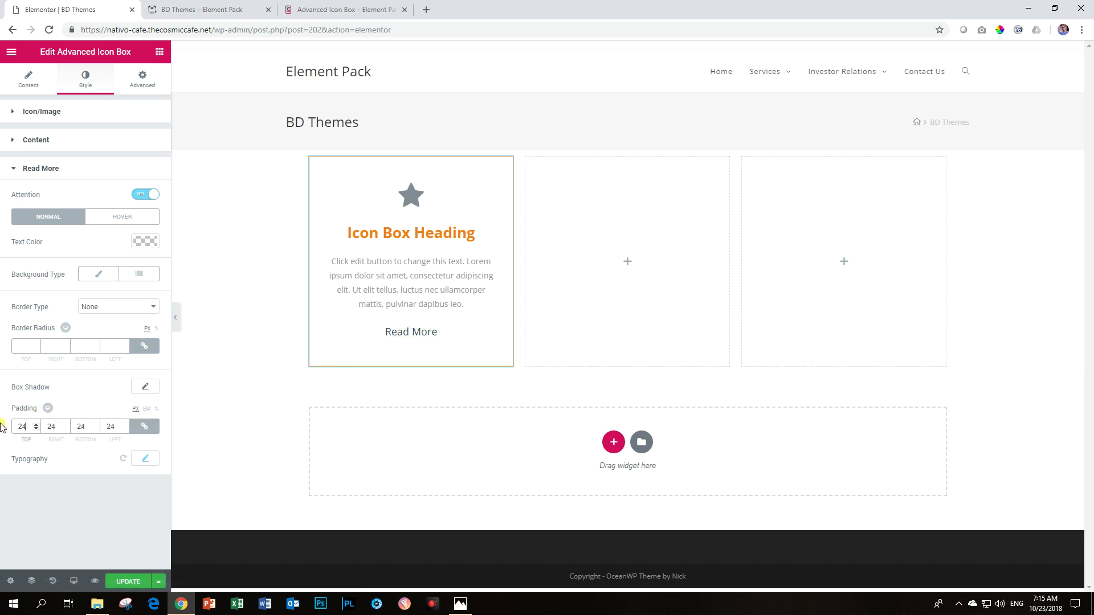
type("0")
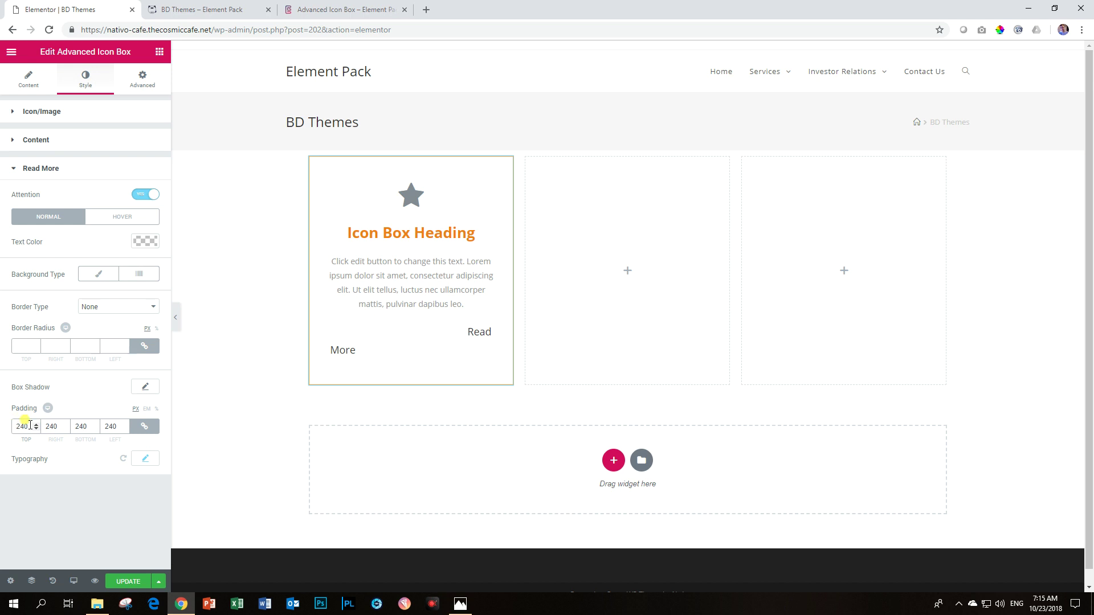
key("BackSpace")
key("BackSpace")
key("BackSpace")
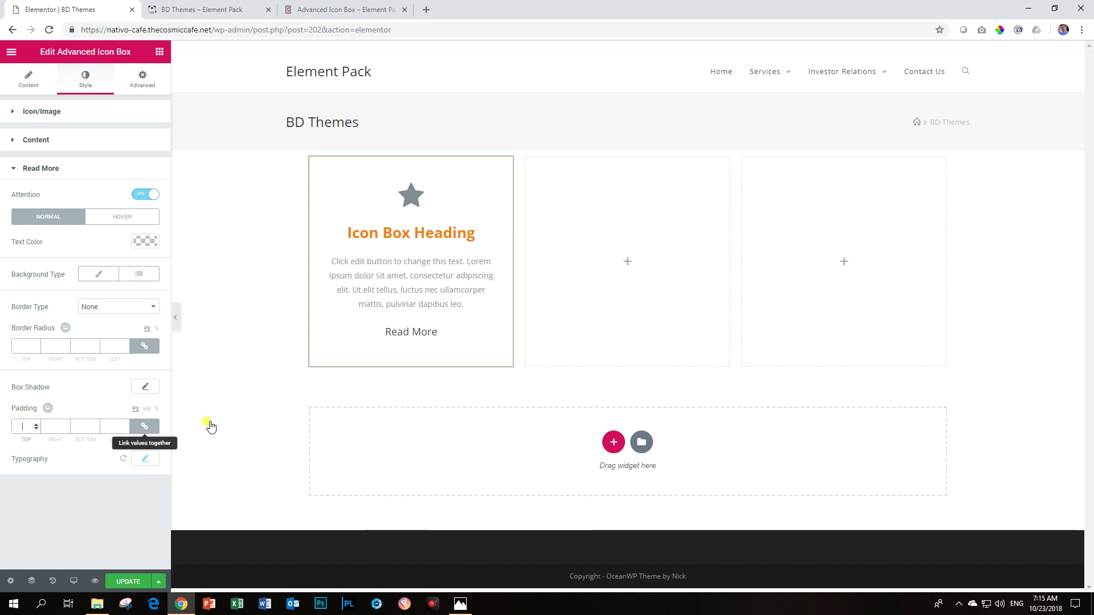
left_click(145, 428)
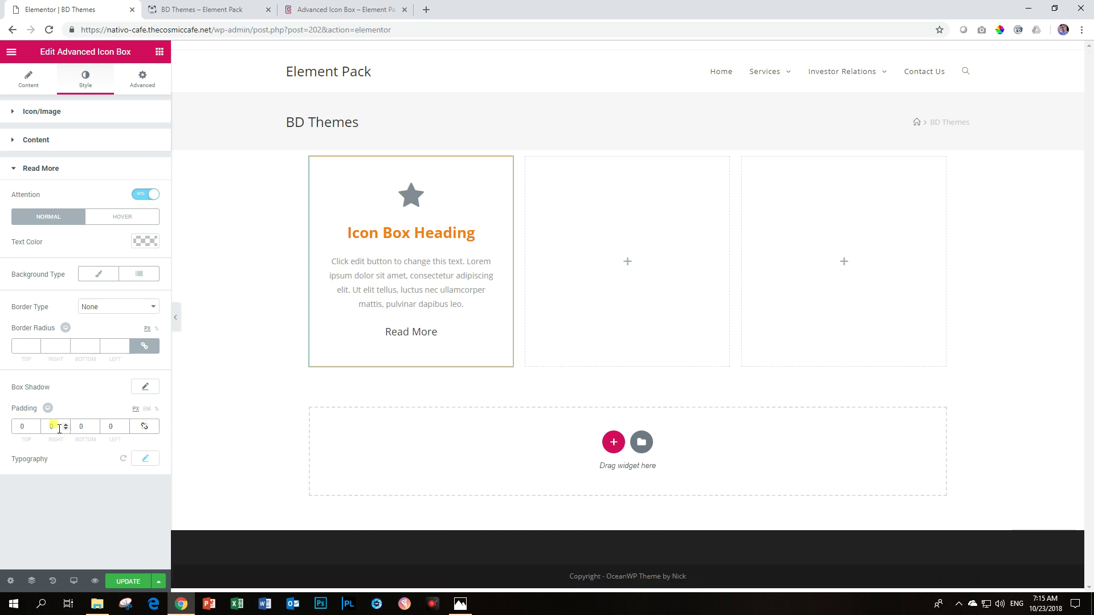
double_click(22, 426)
left_click(38, 141)
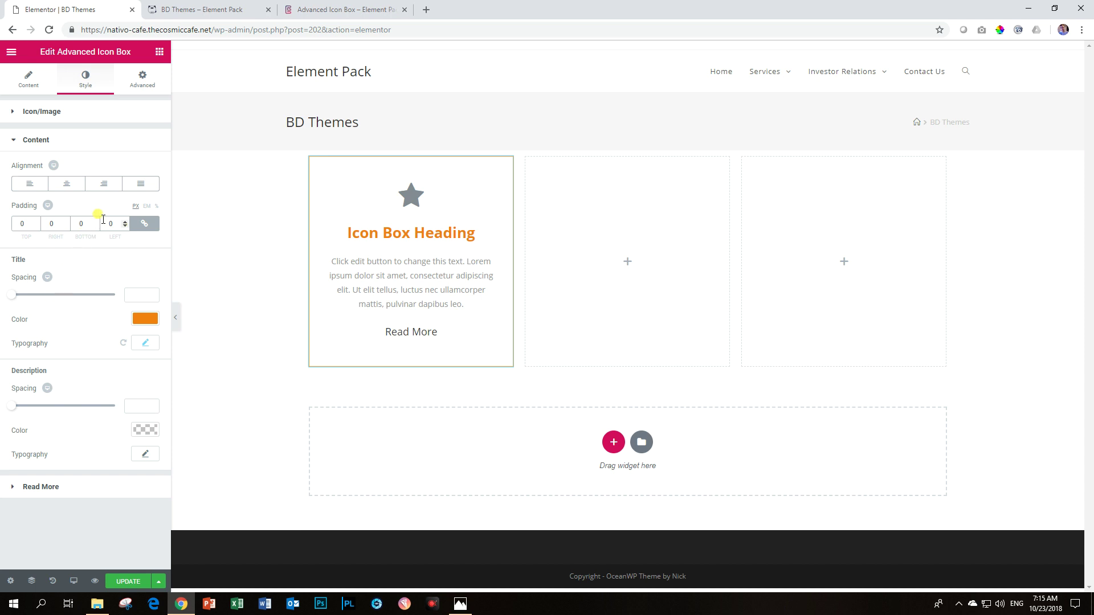
double_click(85, 227)
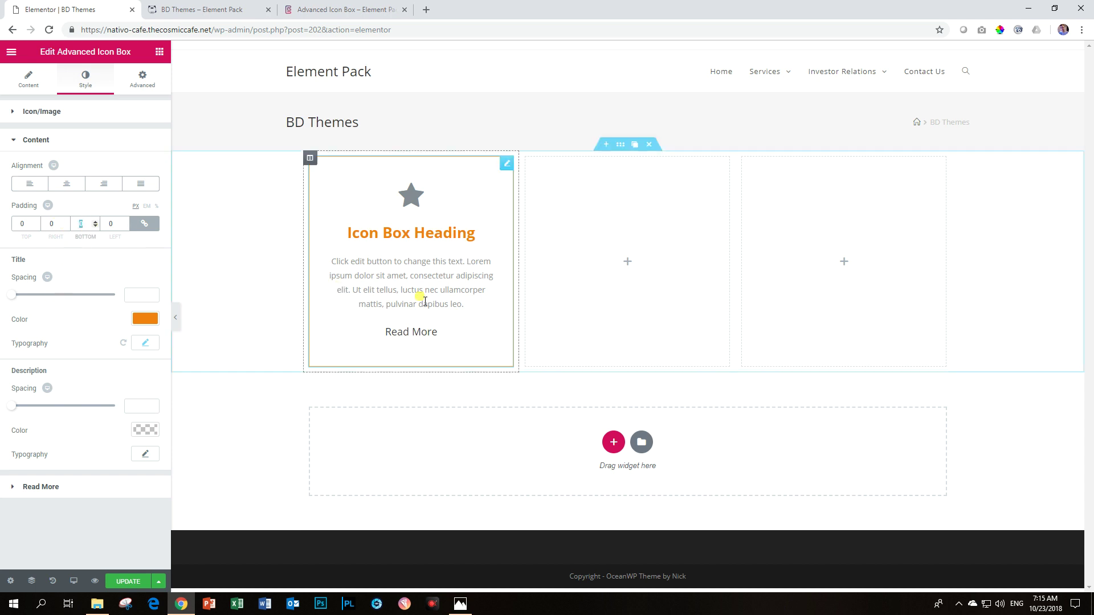
type("1")
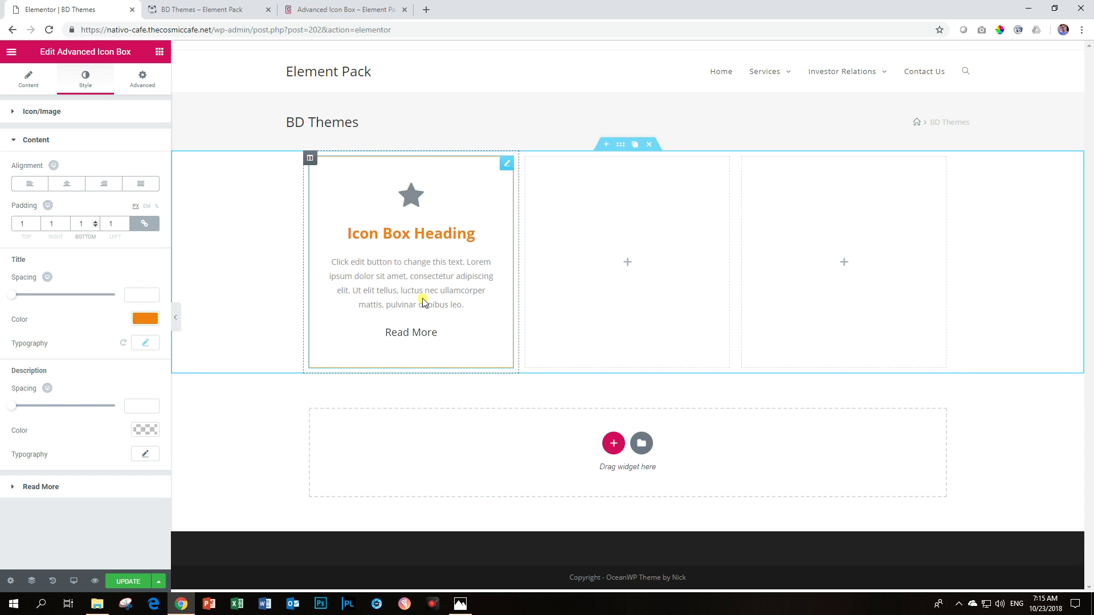
type("0")
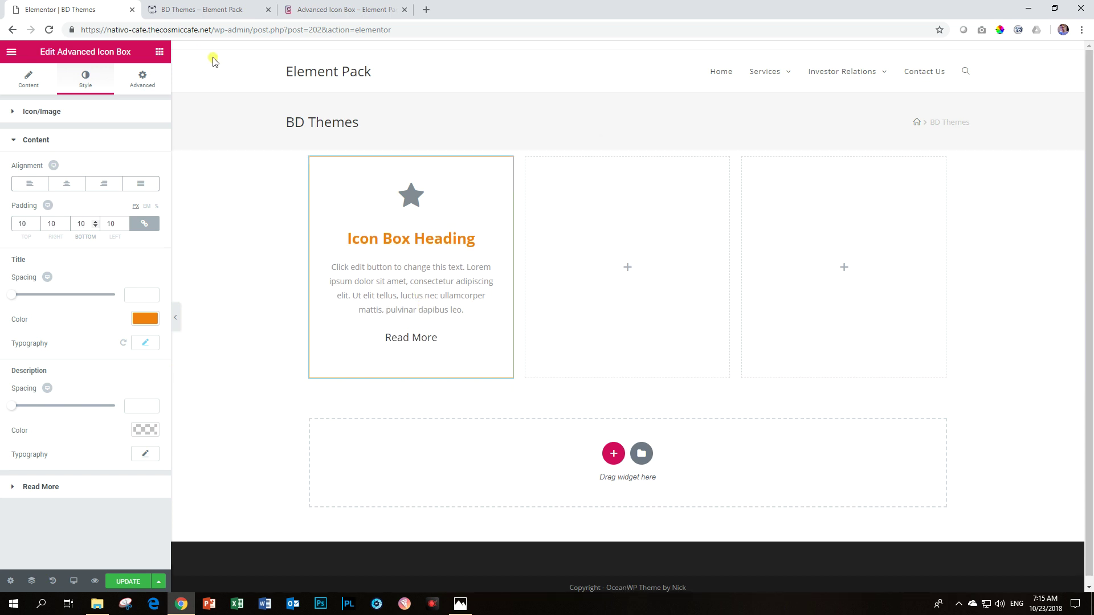
left_click(145, 223)
left_click(145, 223)
left_click_drag(90, 223, 70, 222)
type("0")
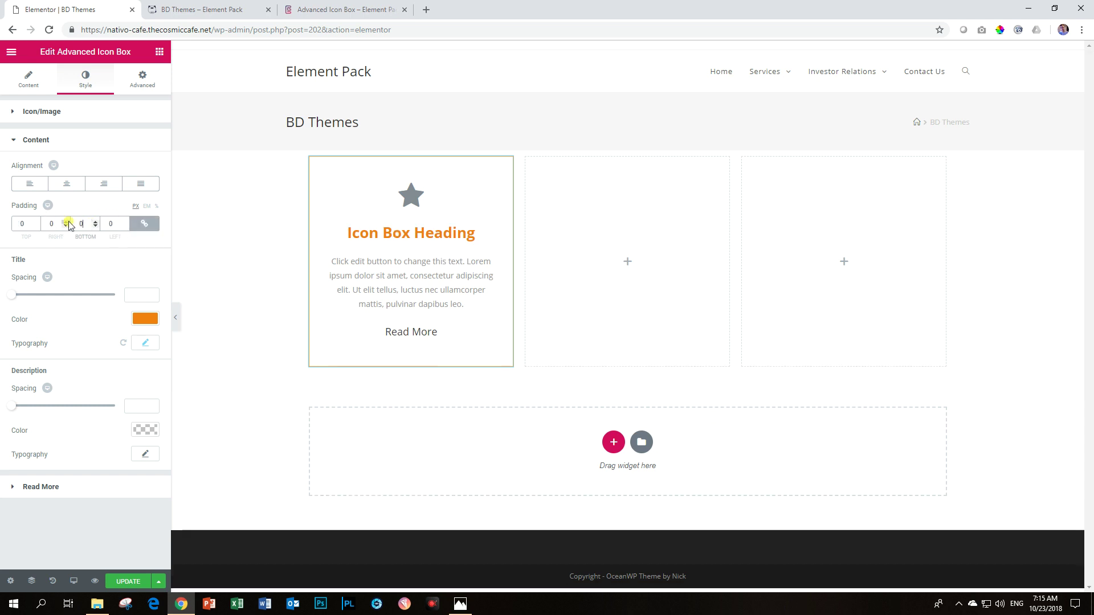
left_click(145, 223)
left_click(81, 223)
type("50")
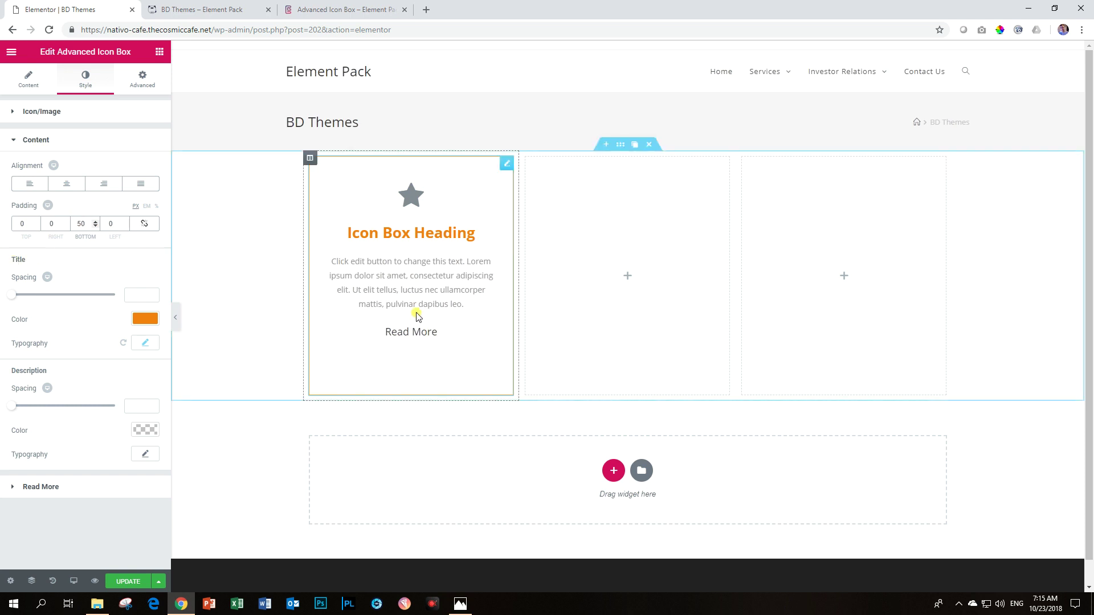
key("BackSpace")
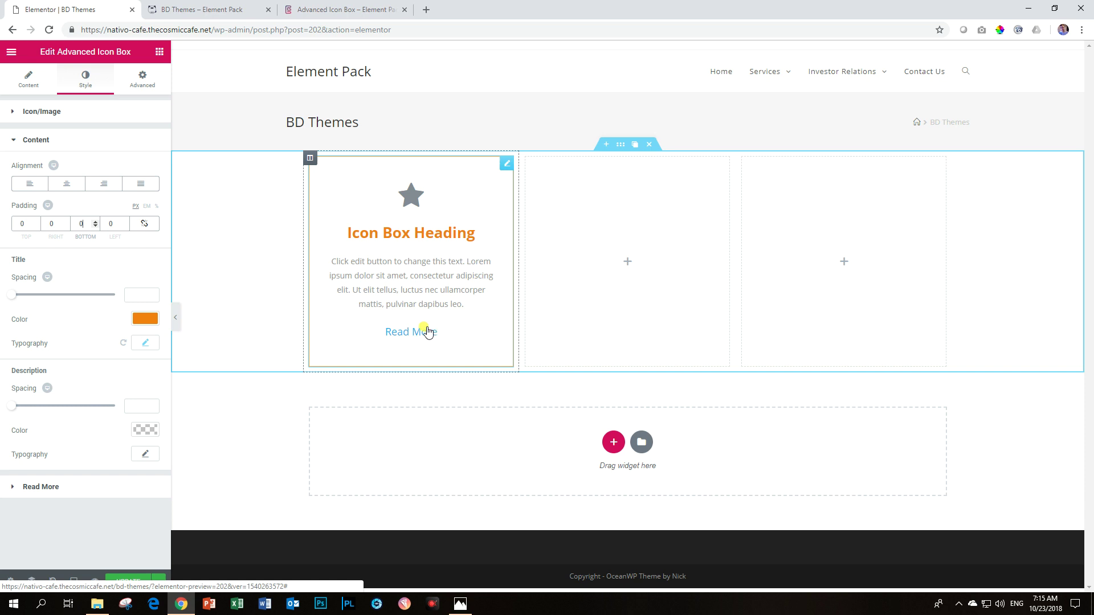
Increase the Read More typography line height to 5.4
left_click(66, 487)
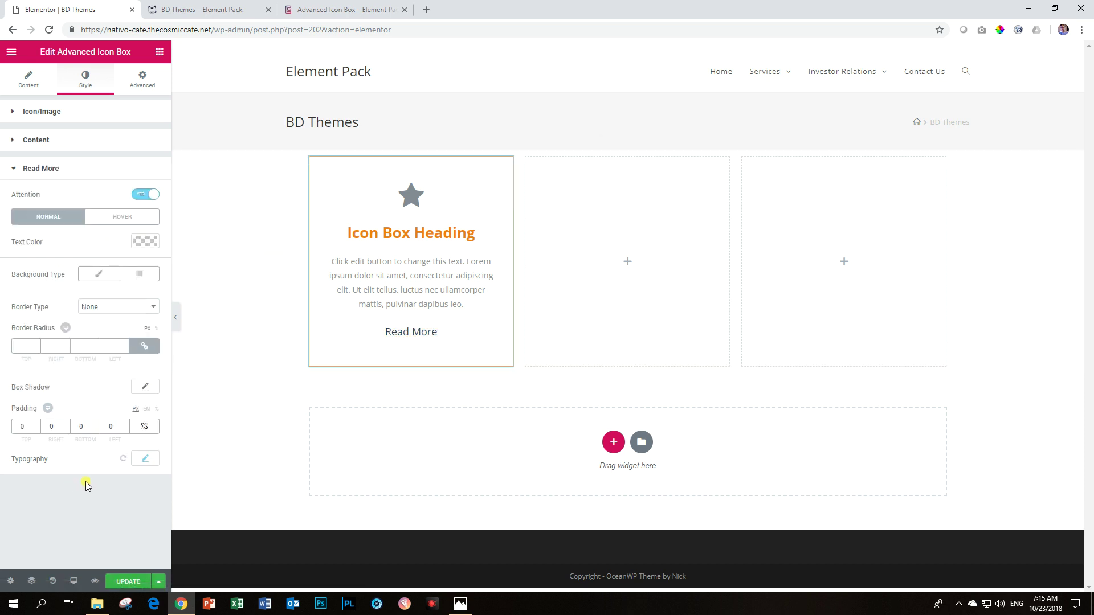
left_click(146, 460)
scroll(122, 435, "down", 3)
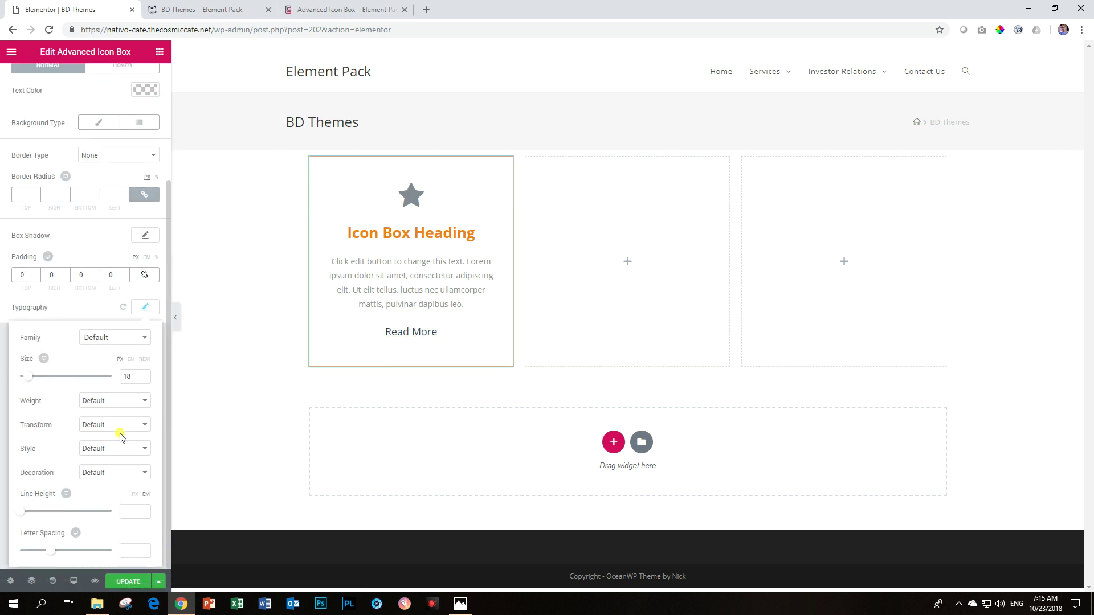
left_click_drag(22, 515, 69, 511)
Change the icon box's bottom widget padding from 45 to 15
scroll(156, 113, "up", 3)
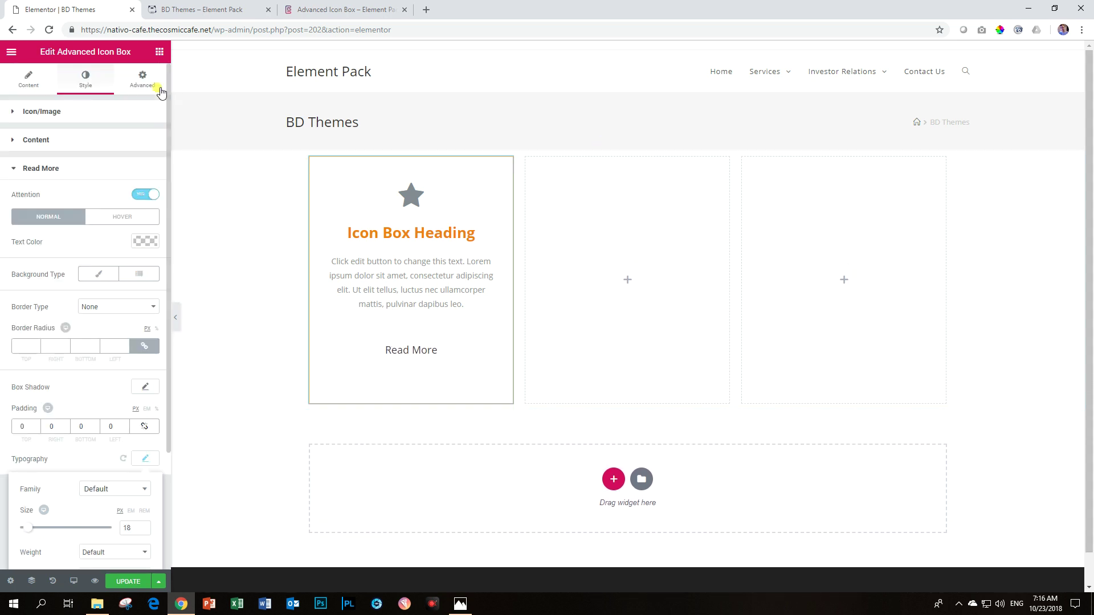
left_click(147, 84)
double_click(84, 205)
type("15")
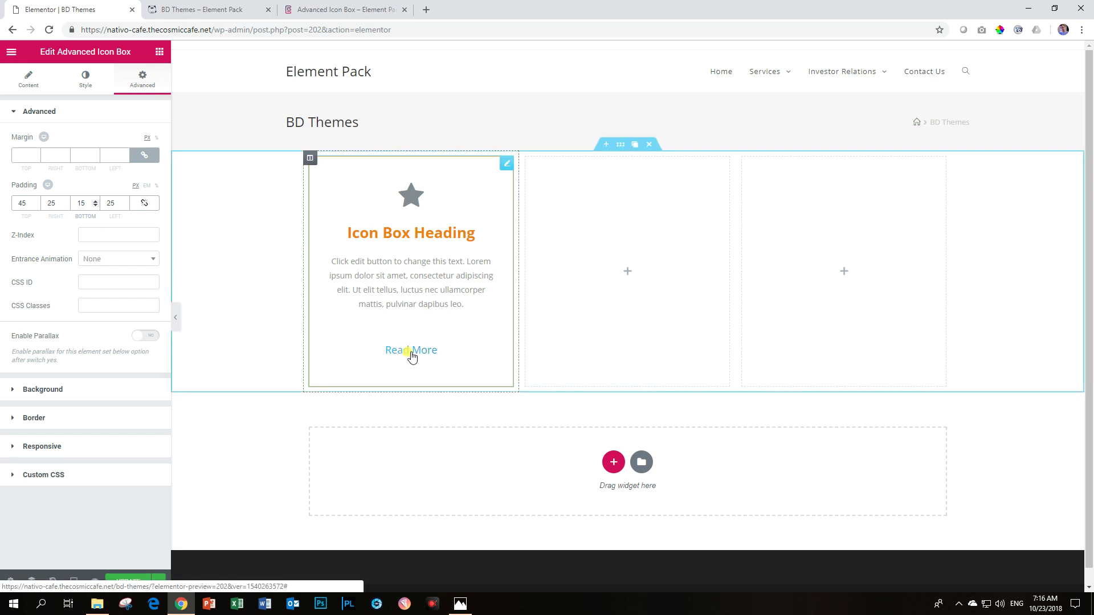
Switch Icon Type to Image and insert the cat picture from the media library
left_click(28, 120)
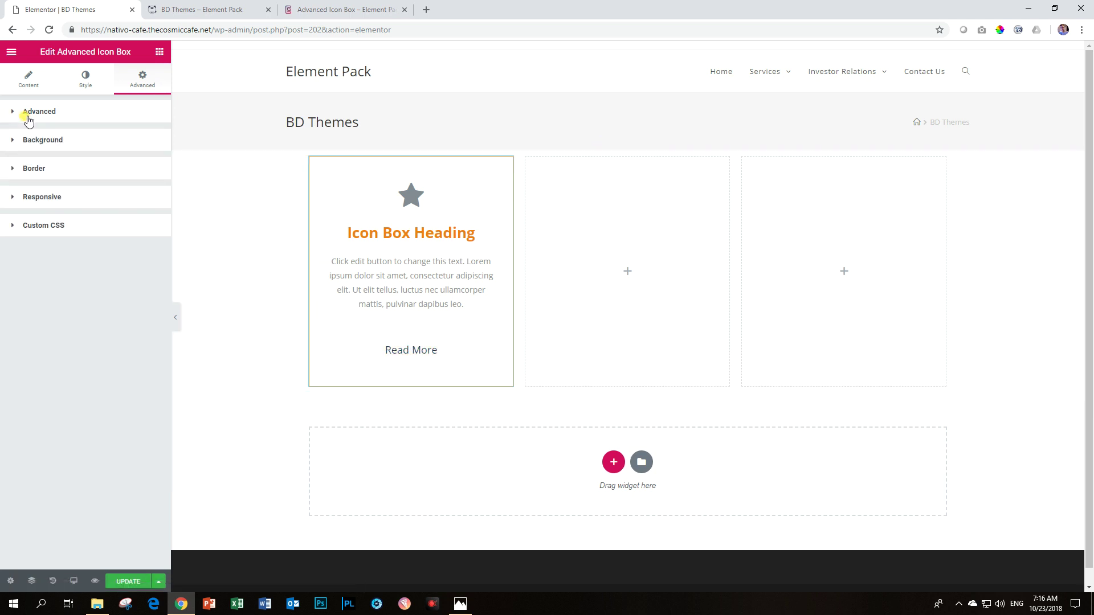
left_click(32, 90)
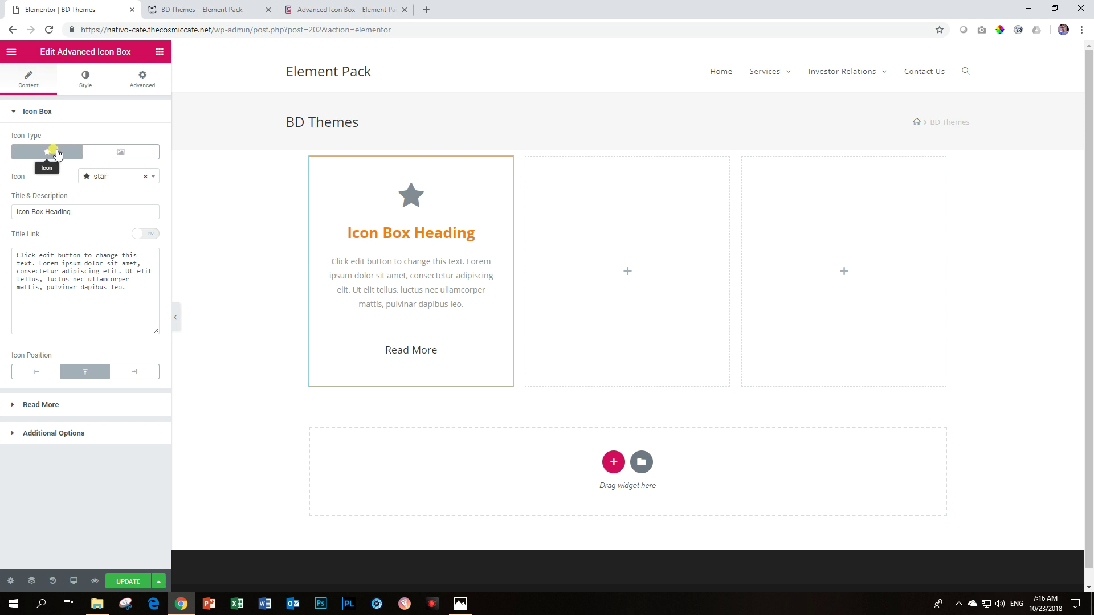
left_click(118, 155)
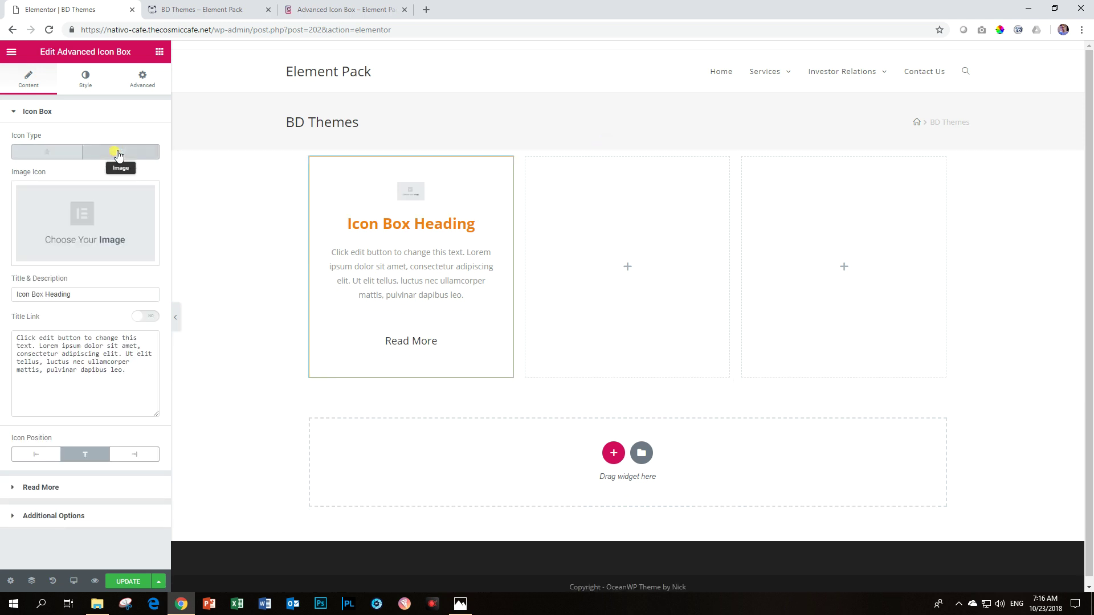
left_click(86, 216)
left_click(159, 266)
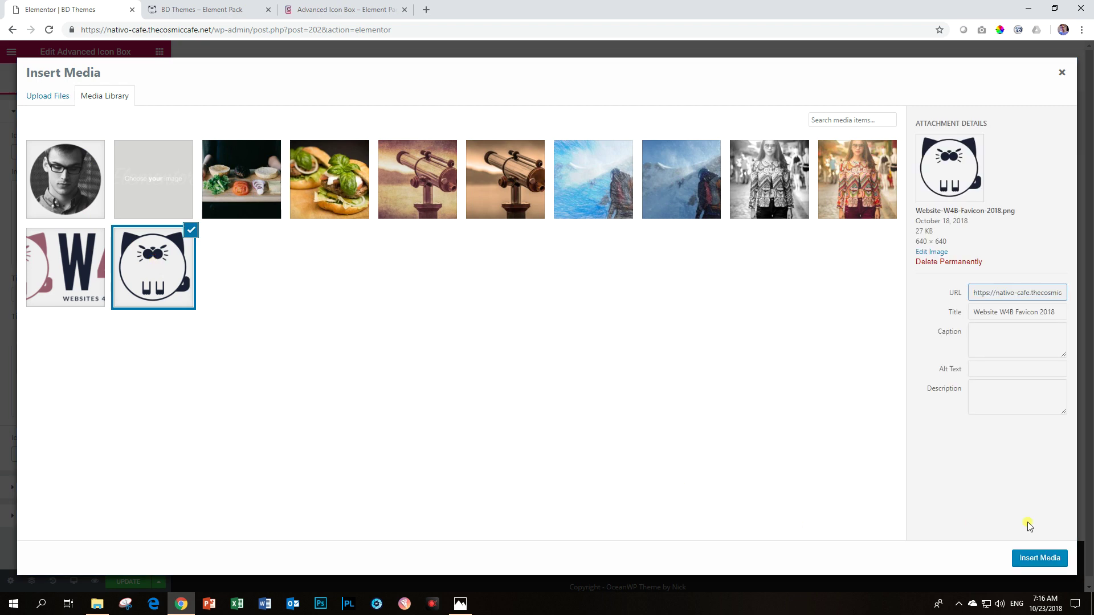
left_click(1034, 558)
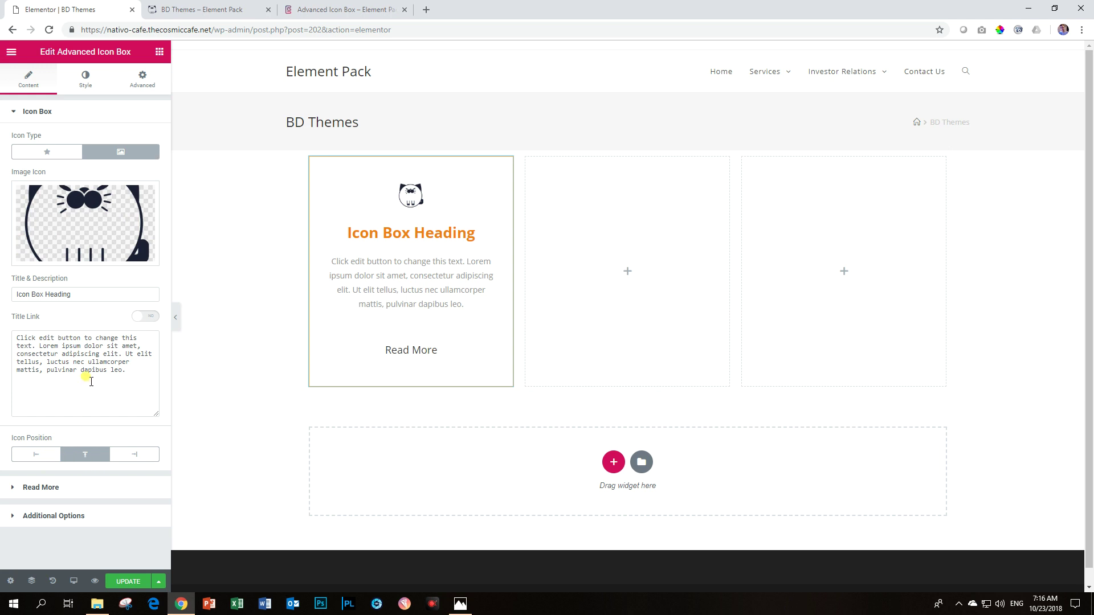
Drag the Style > Icon/Image size up to about 168 so the cat image fills the box top
left_click(53, 516)
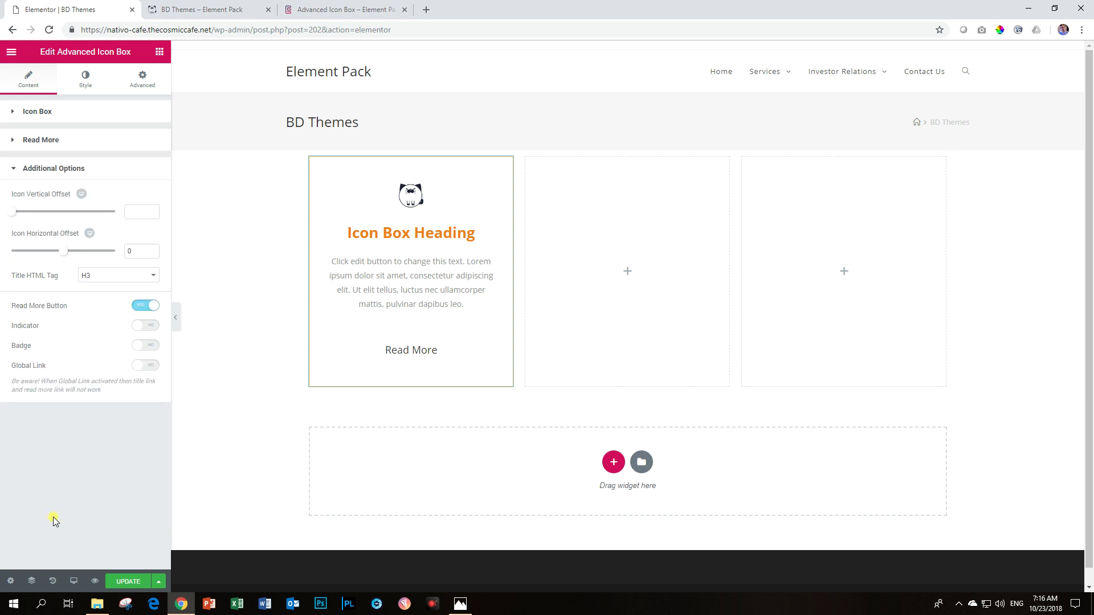
left_click(86, 78)
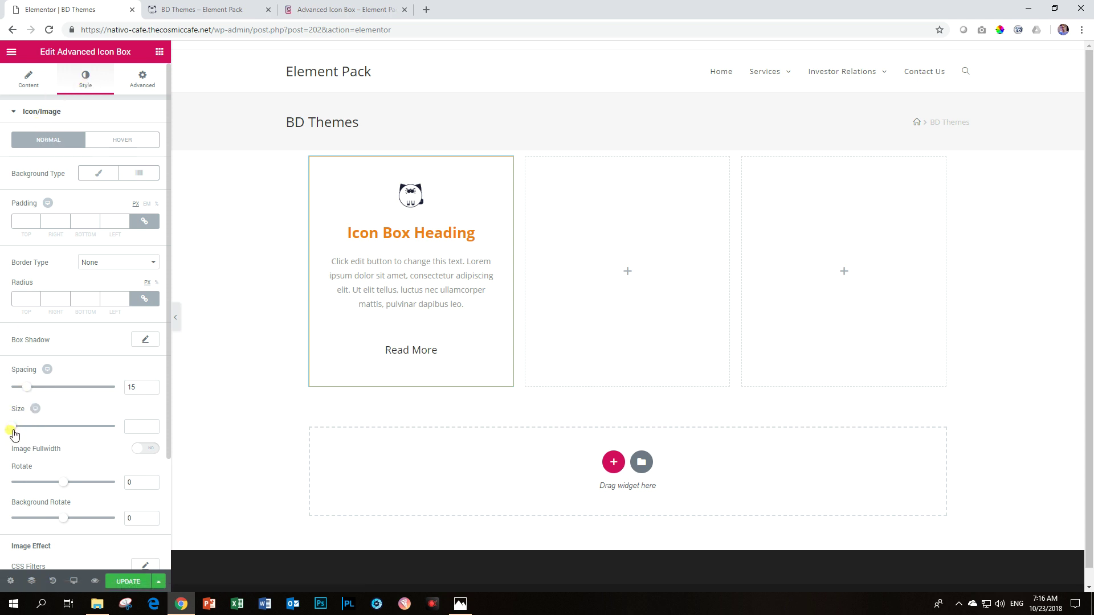
left_click_drag(13, 432, 67, 428)
left_click(34, 82)
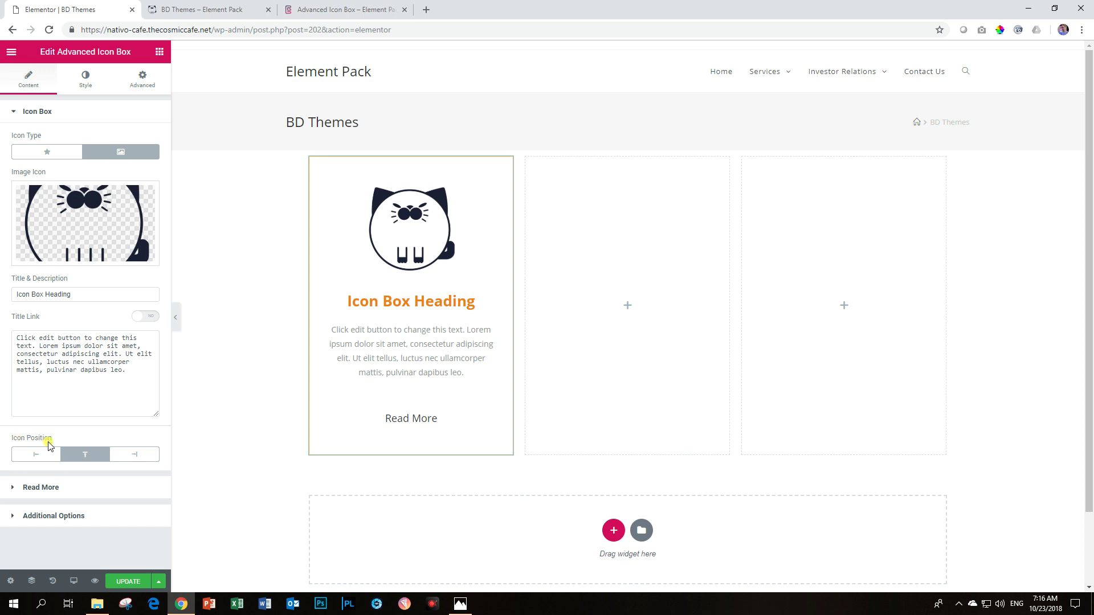
Try the icon on the left and right of the text, then delete the empty middle column
left_click(36, 455)
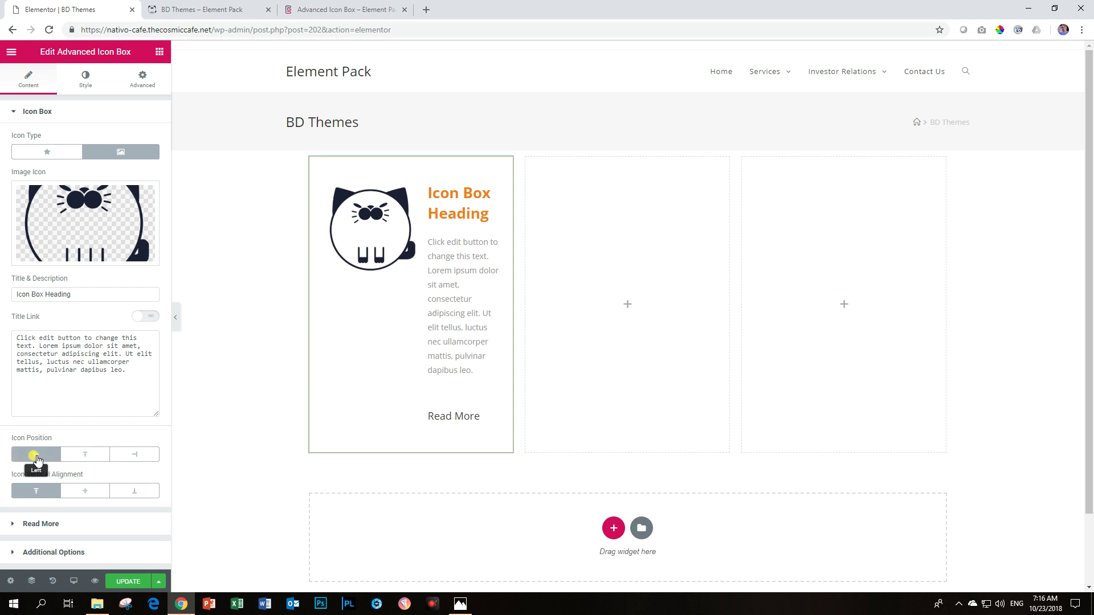
left_click(125, 456)
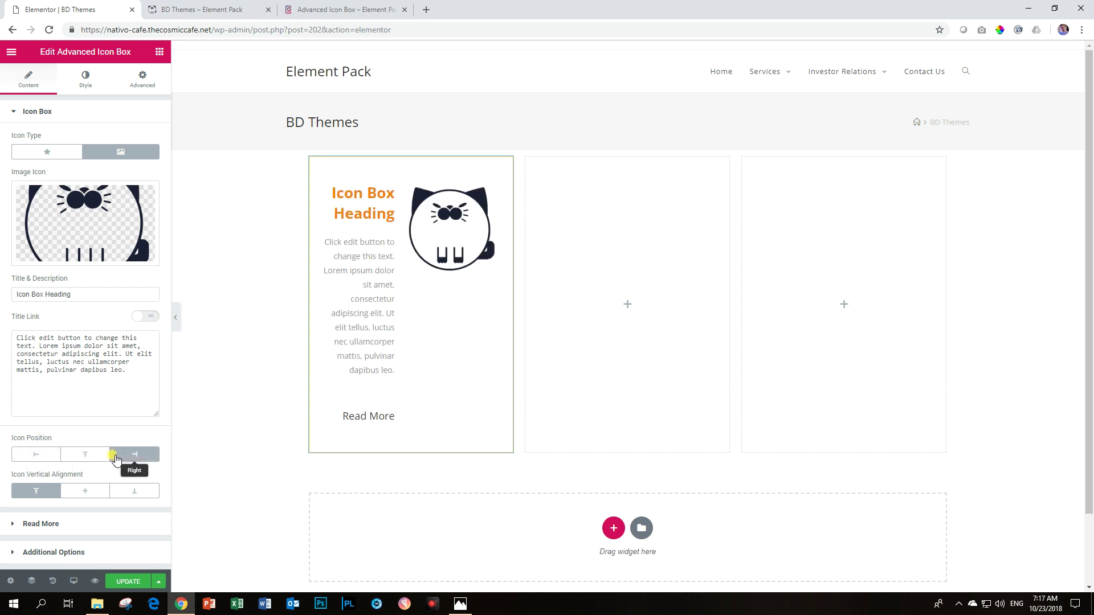
left_click(39, 458)
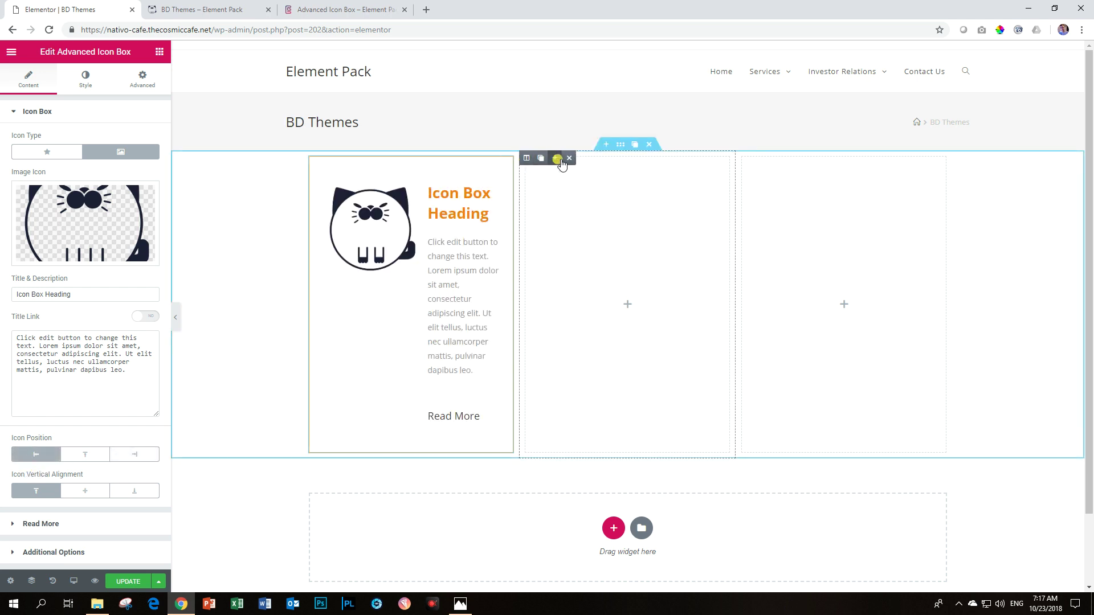
left_click(570, 158)
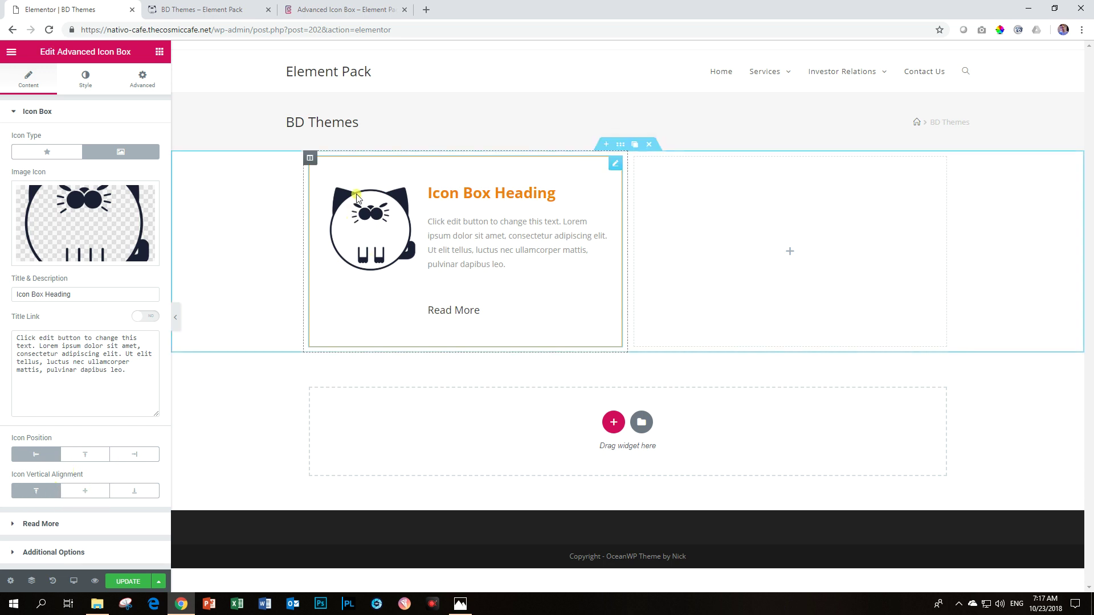
Test middle, bottom and top icon alignments, finally setting Icon Position back to Top
left_click(90, 494)
left_click(134, 487)
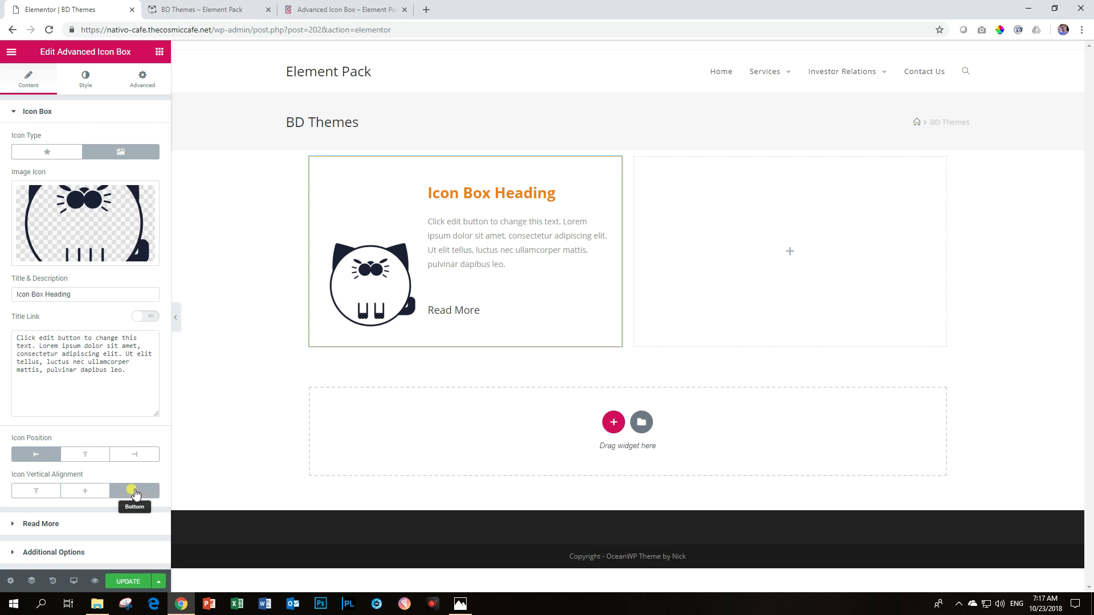
left_click(133, 454)
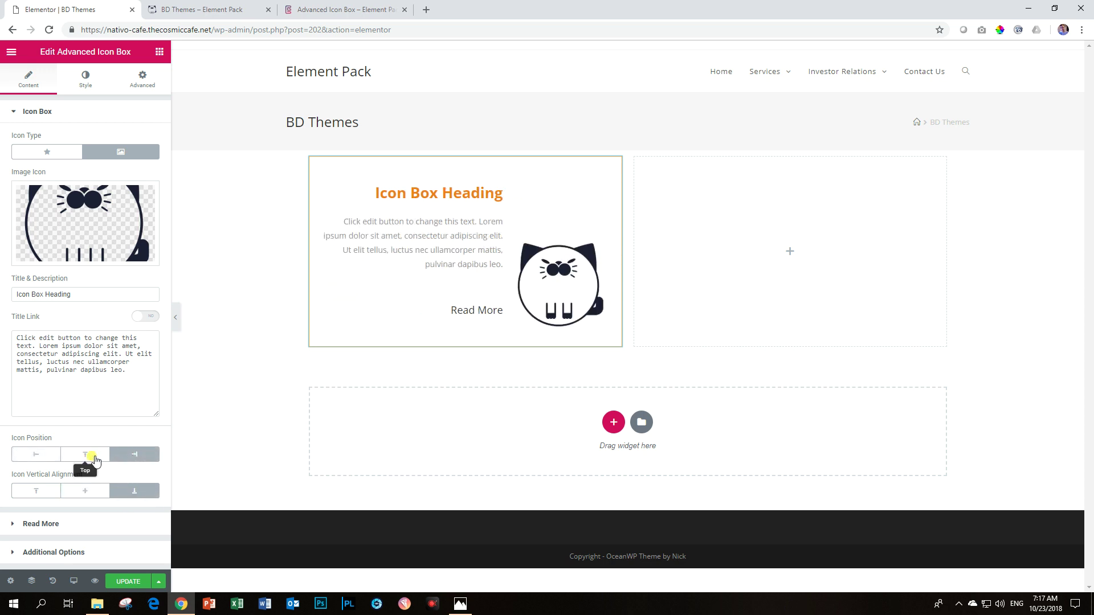
left_click(67, 456)
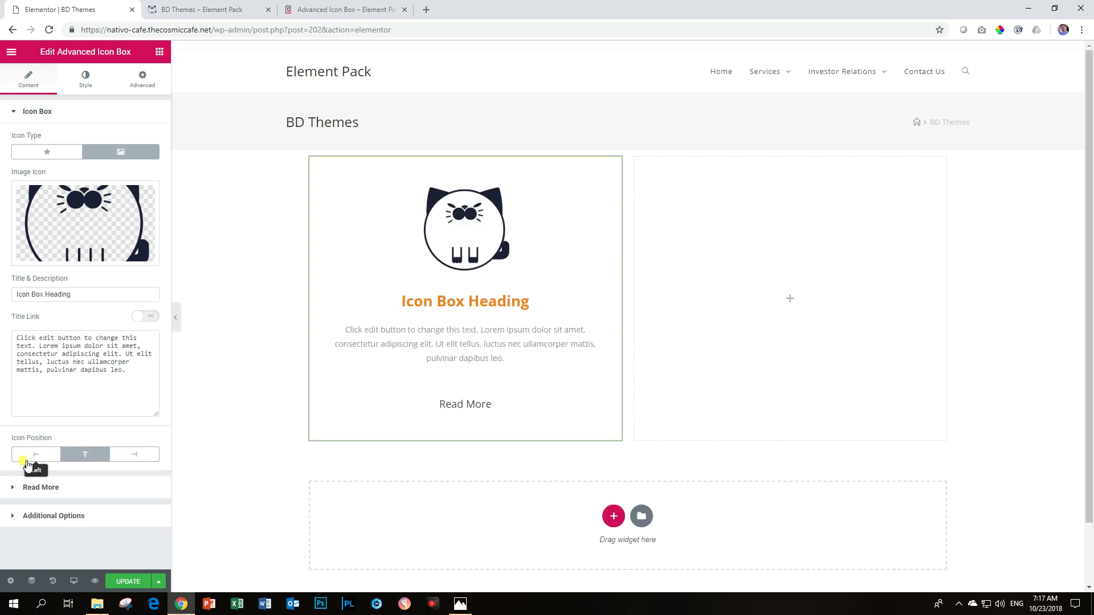
left_click(135, 454)
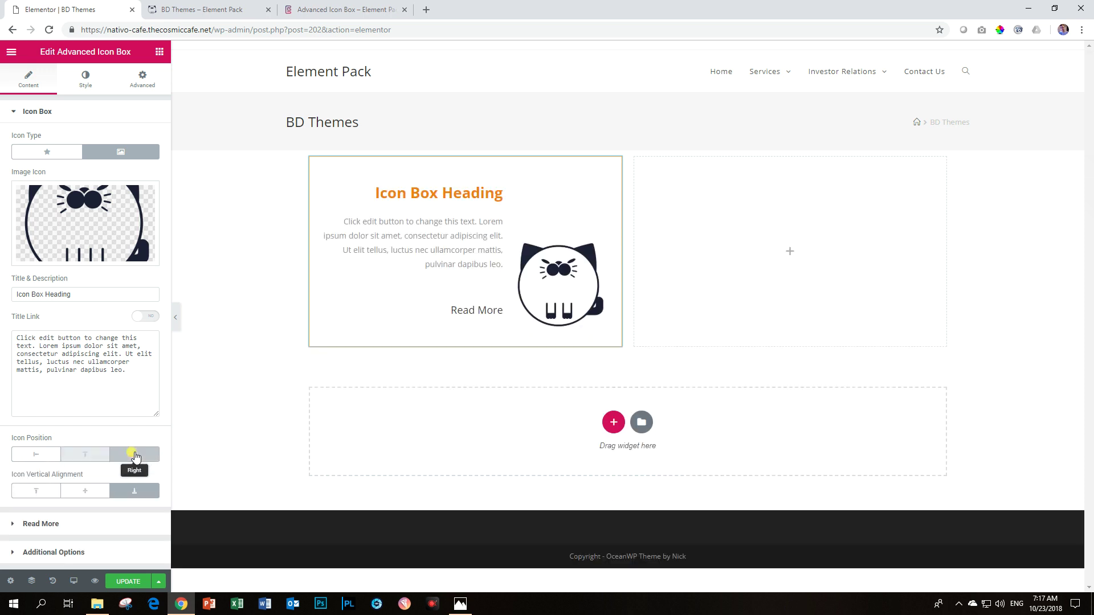
left_click(83, 492)
left_click(36, 491)
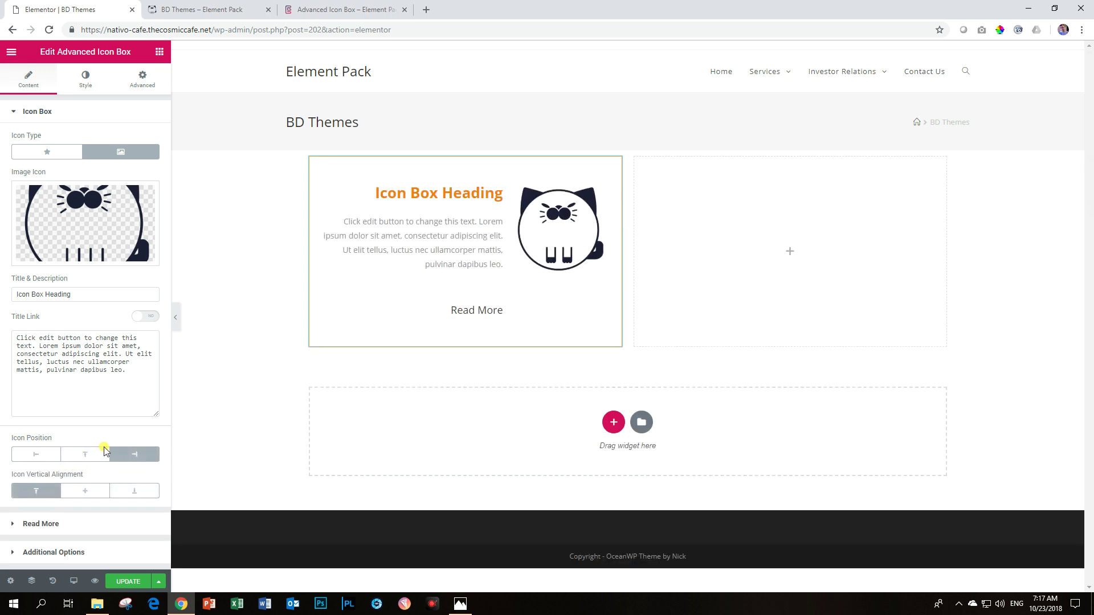
left_click(85, 456)
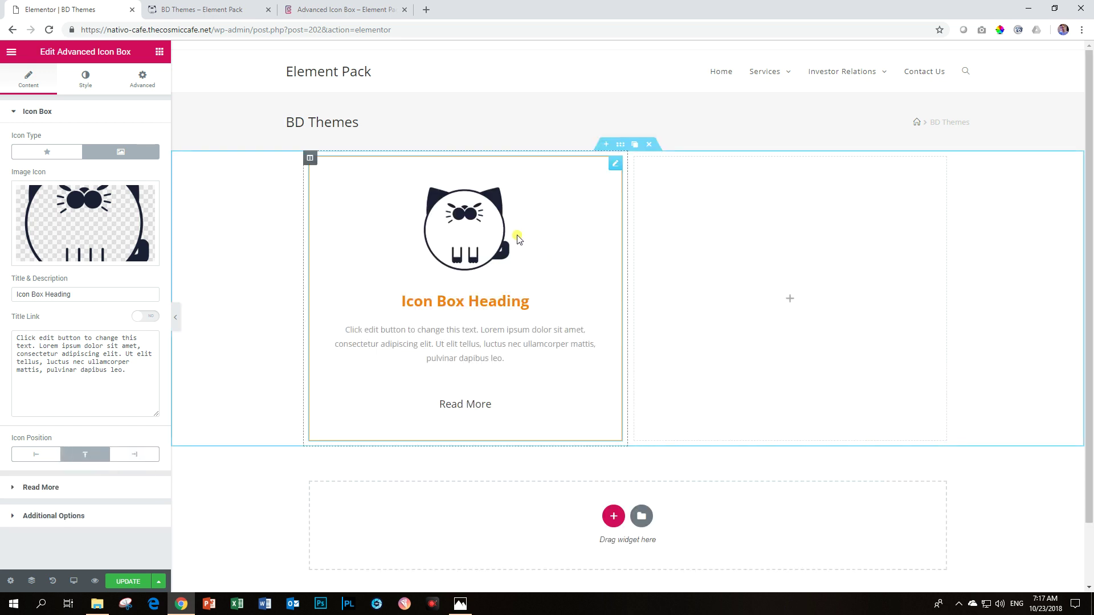
Review the icon box's Style sections for title, description and Read More, then return to Content
left_click(83, 83)
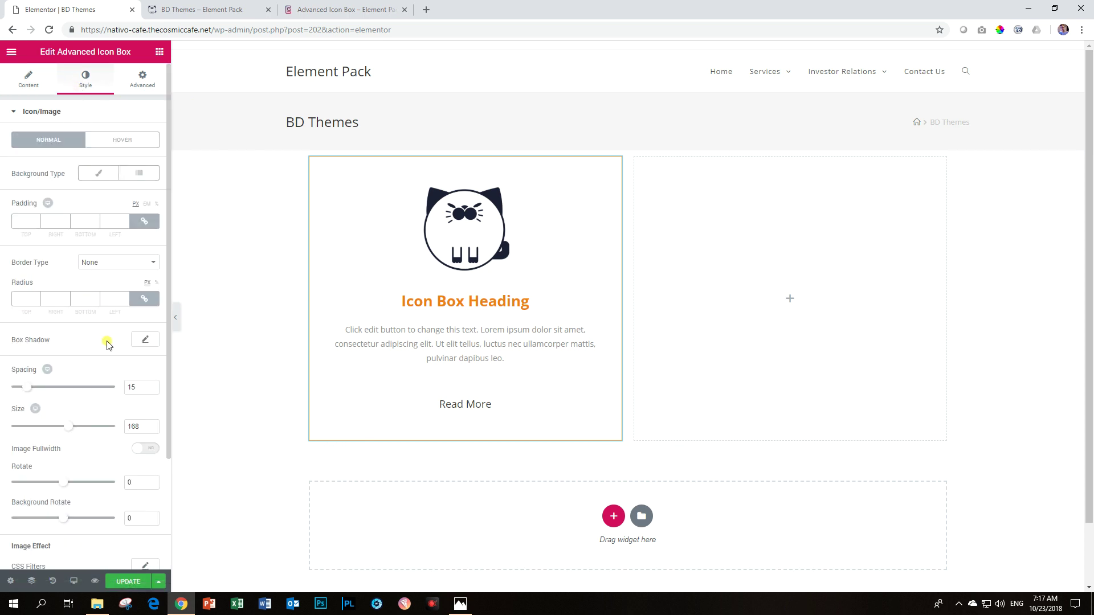
scroll(110, 418, "down", 3)
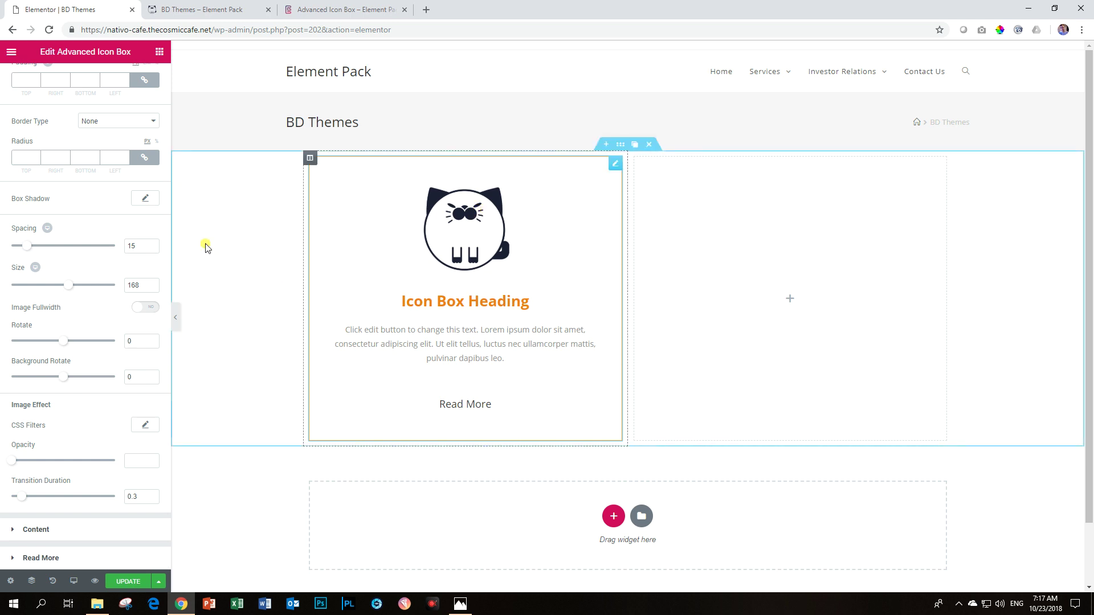
scroll(88, 262, "up", 3)
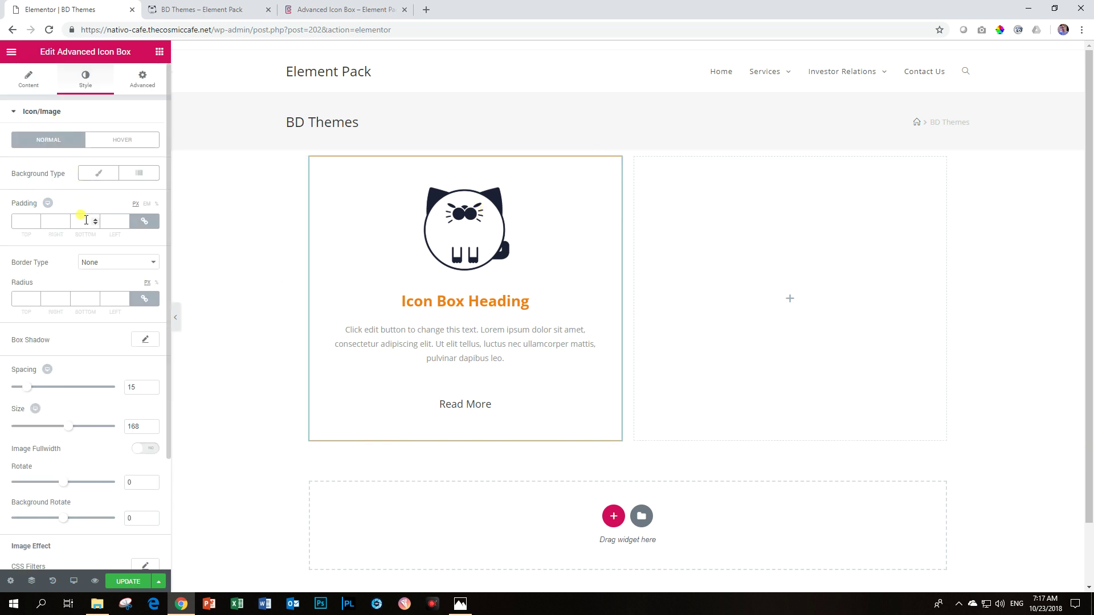
scroll(82, 400, "down", 3)
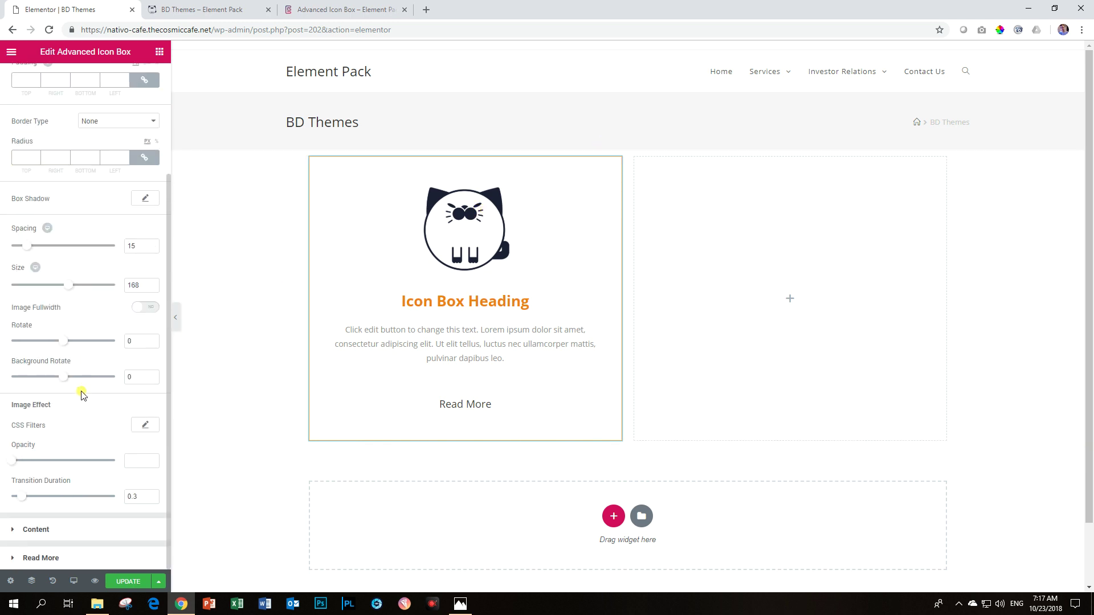
left_click(74, 531)
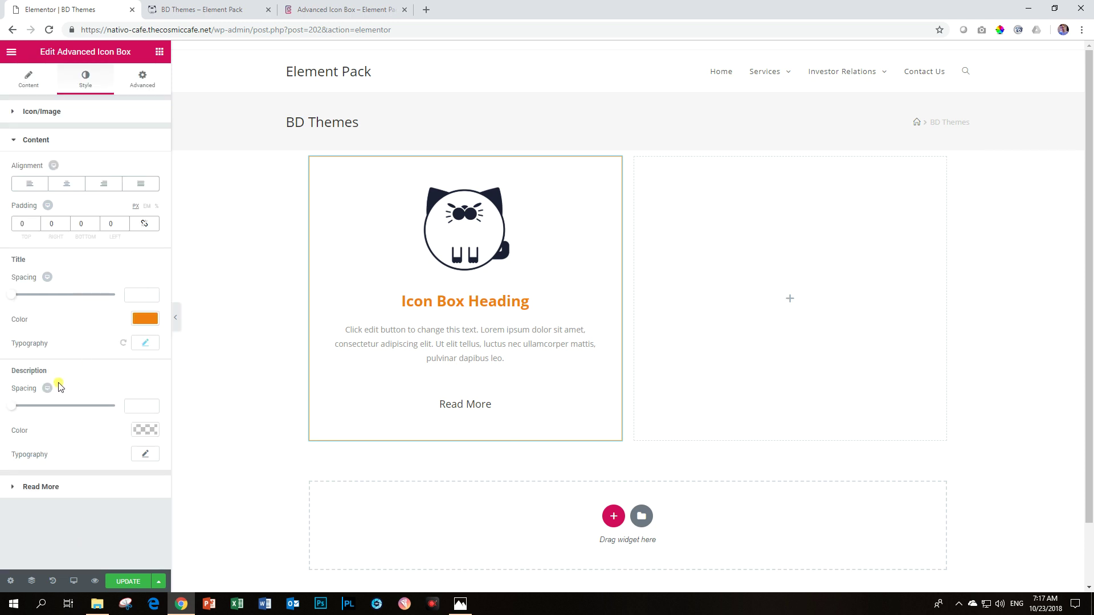
left_click(35, 141)
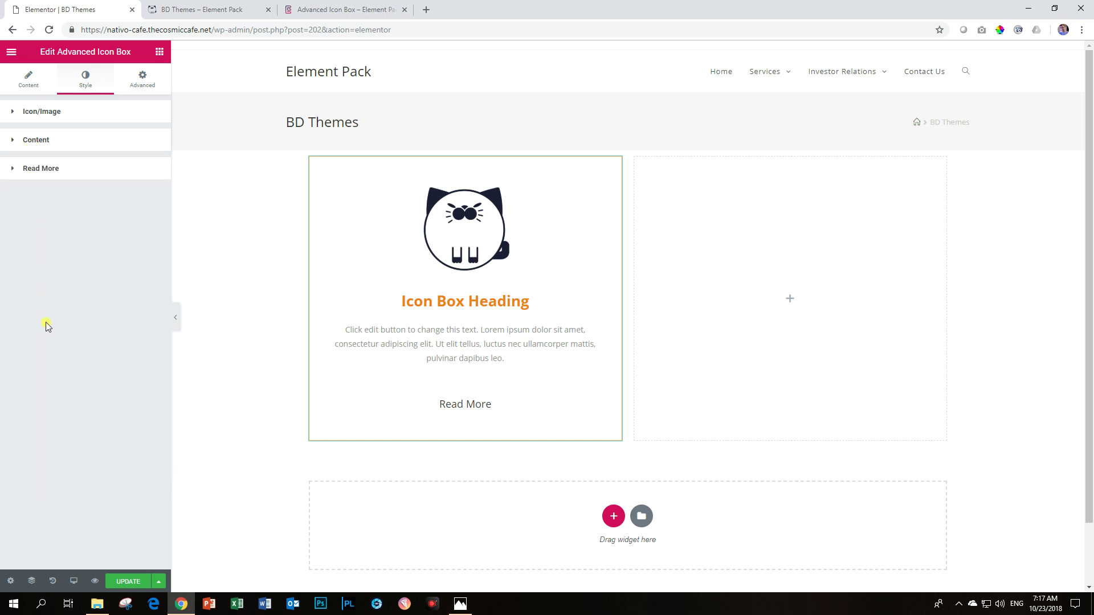
left_click(43, 169)
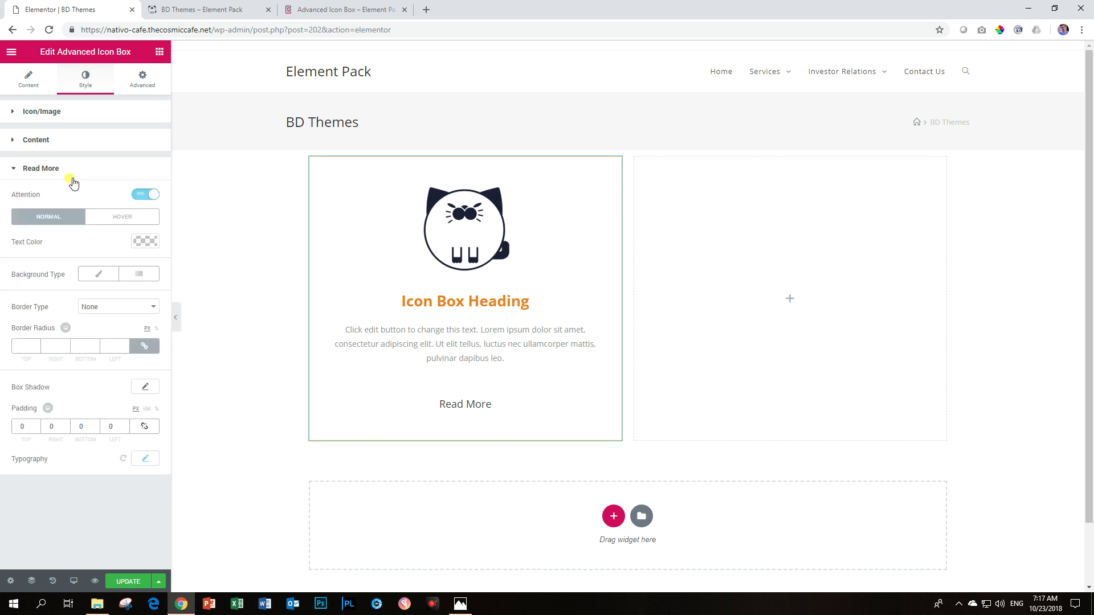
left_click(29, 82)
Set the cat icon's Icon Vertical Offset to 122 under Additional Options
left_click(67, 515)
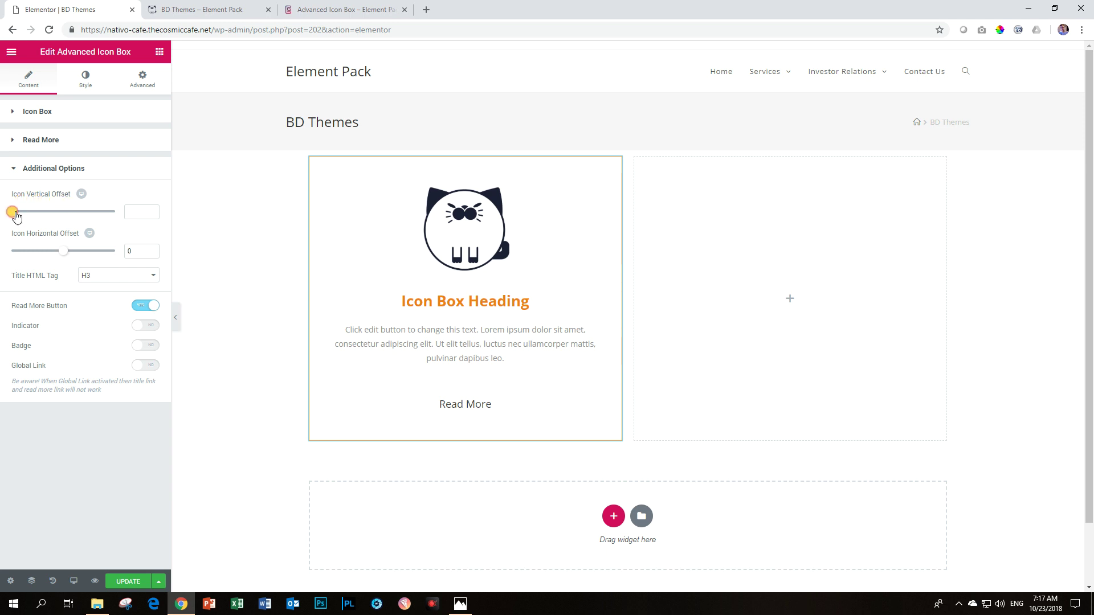
left_click_drag(12, 211, 74, 213)
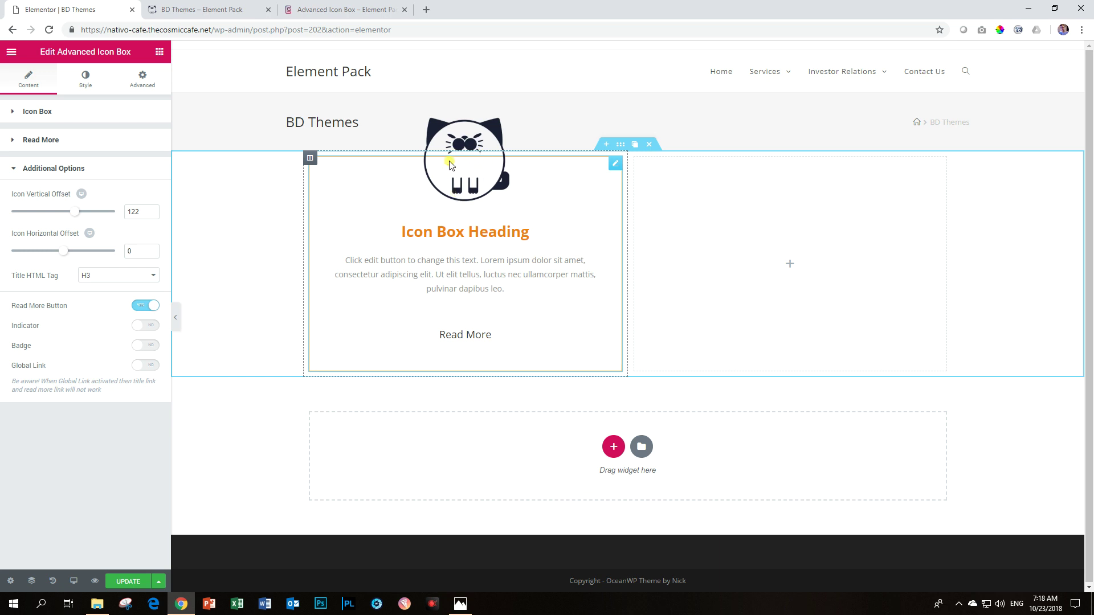
Switch the icon back to the star and lower its vertical offset to 108
left_click(49, 114)
left_click(45, 152)
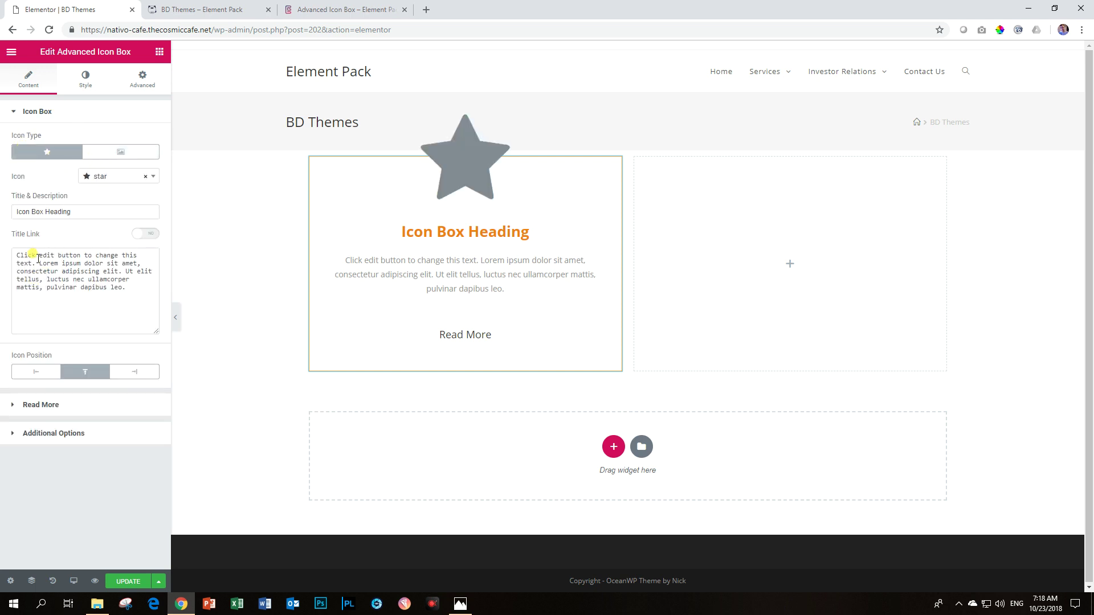
left_click(31, 434)
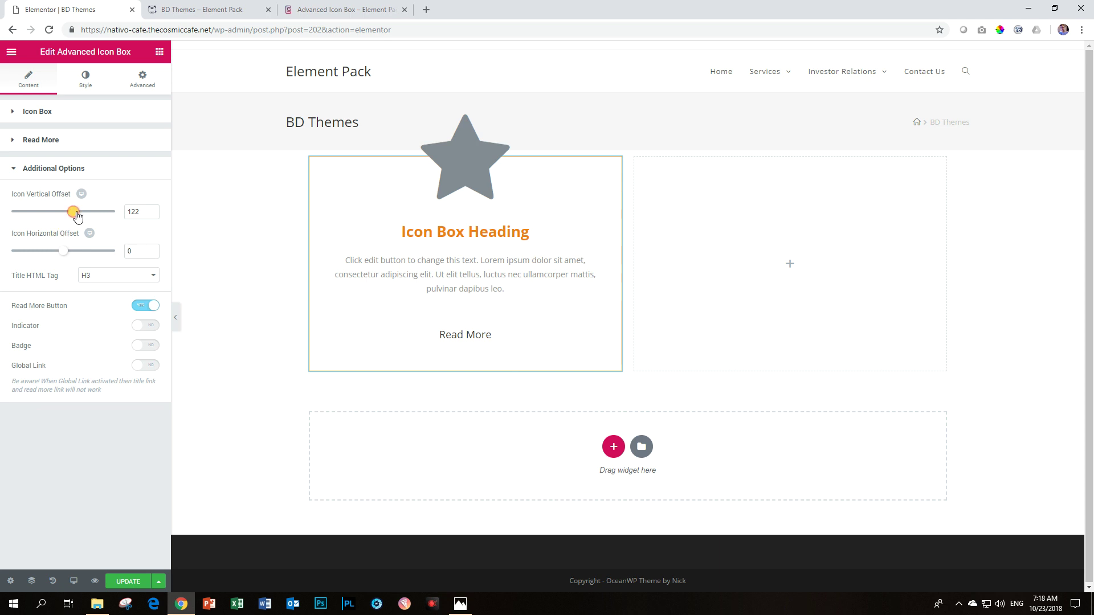
left_click_drag(77, 216, 70, 217)
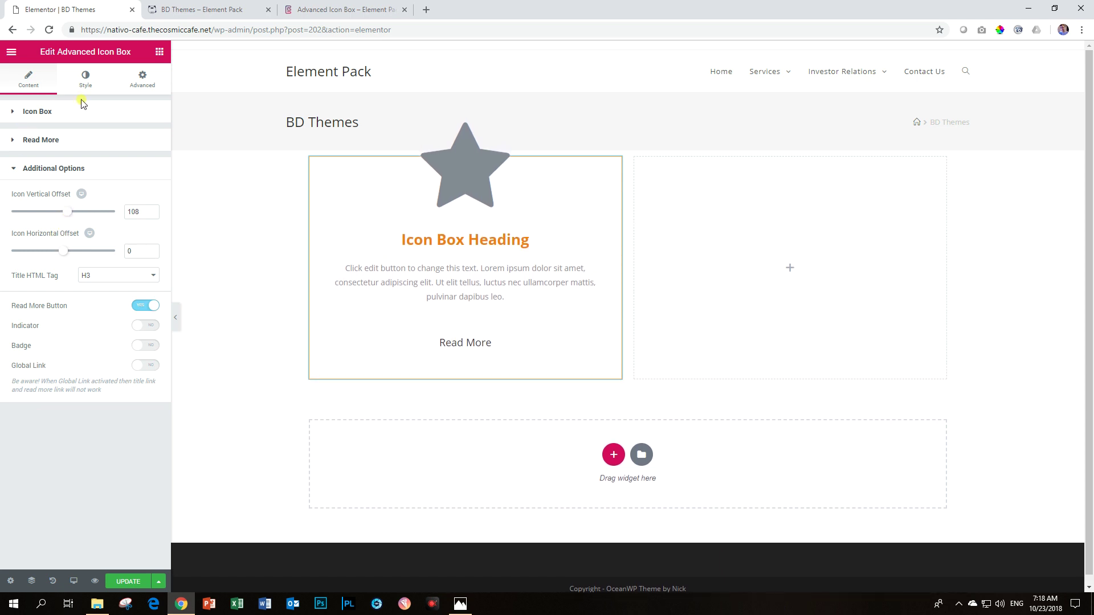
Colour the star icon orange, after trying yellow and dark navy presets
left_click(86, 79)
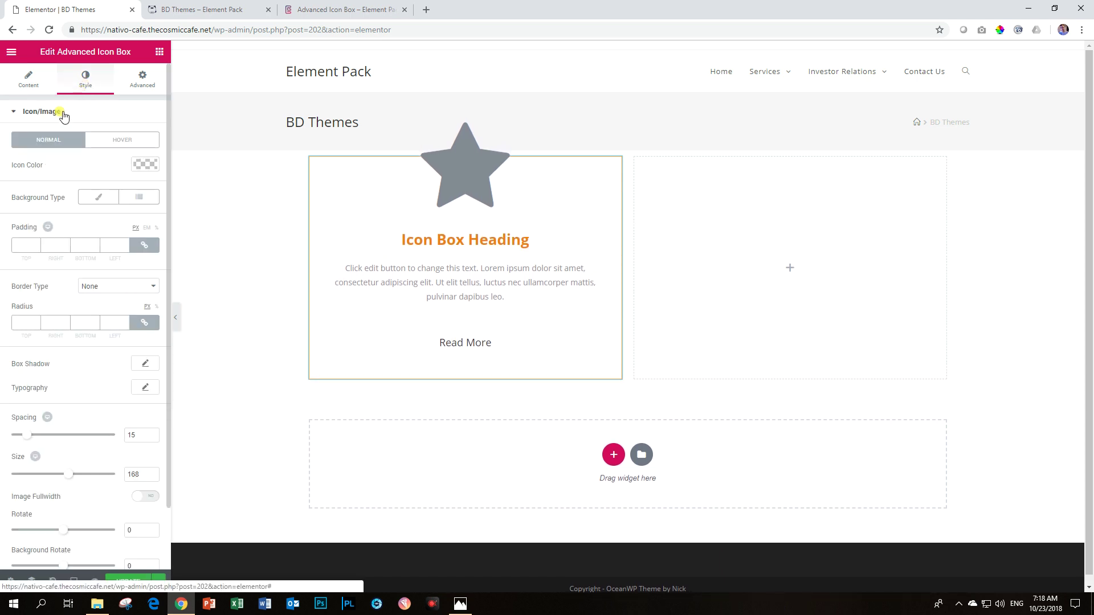
left_click(134, 165)
left_click(60, 300)
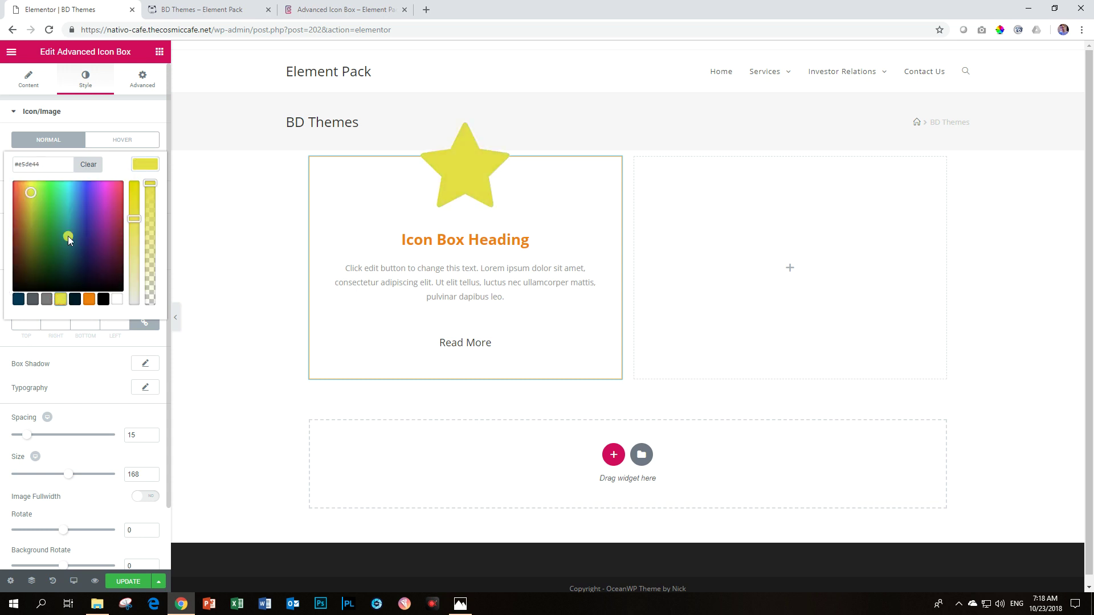
left_click(75, 300)
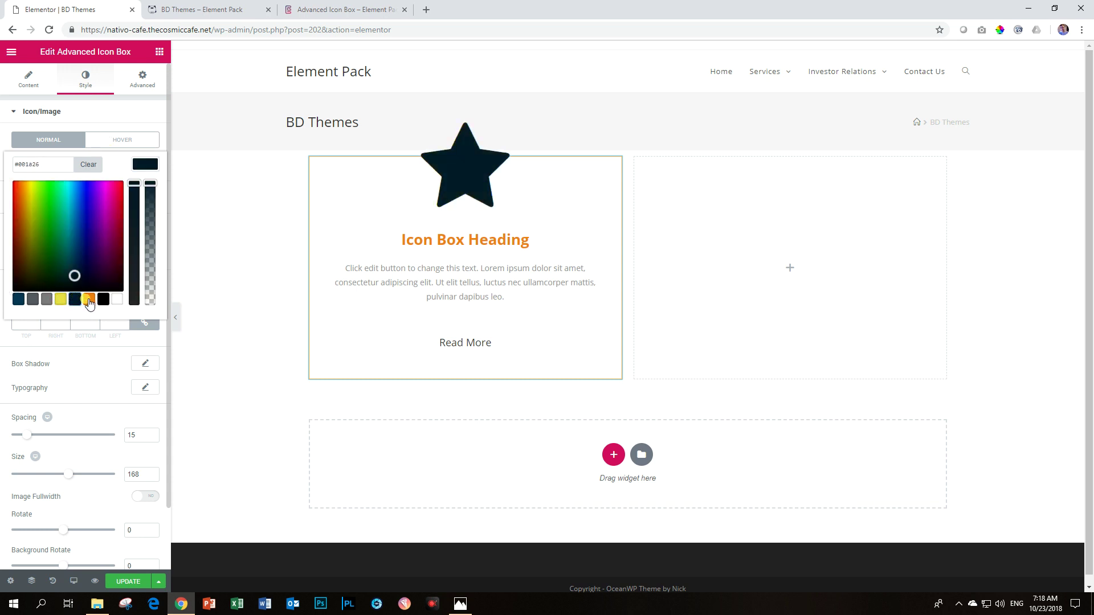
left_click(88, 300)
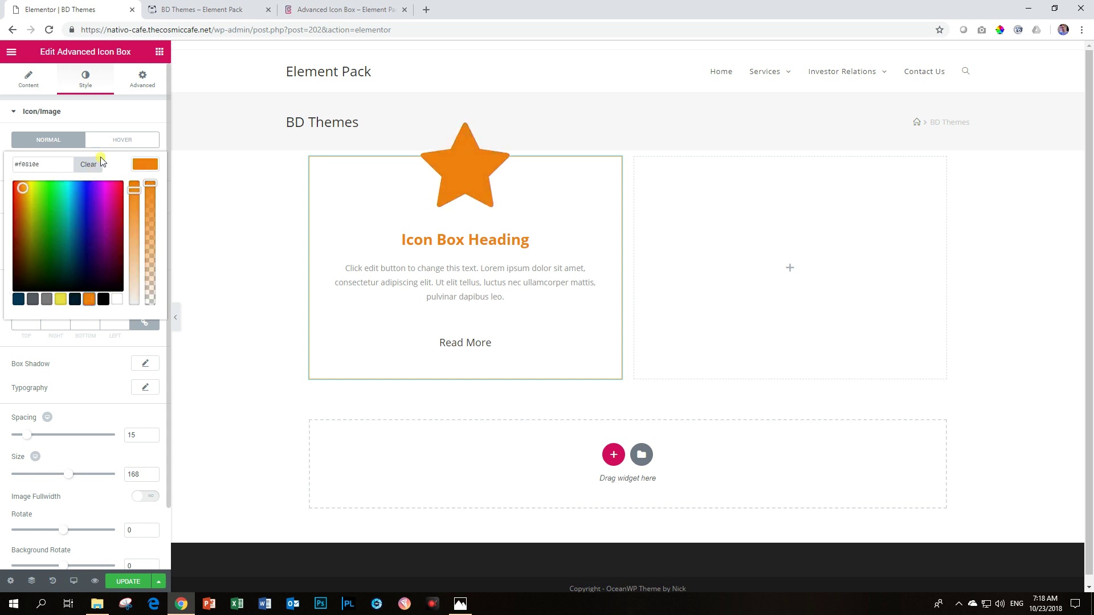
left_click(145, 164)
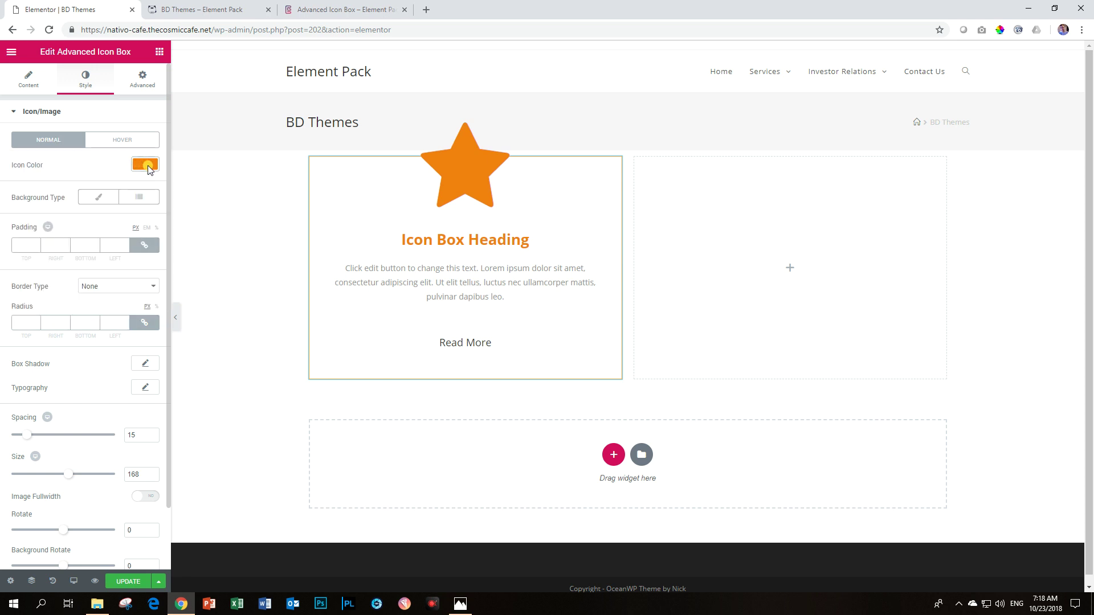
mouse_move(501, 190)
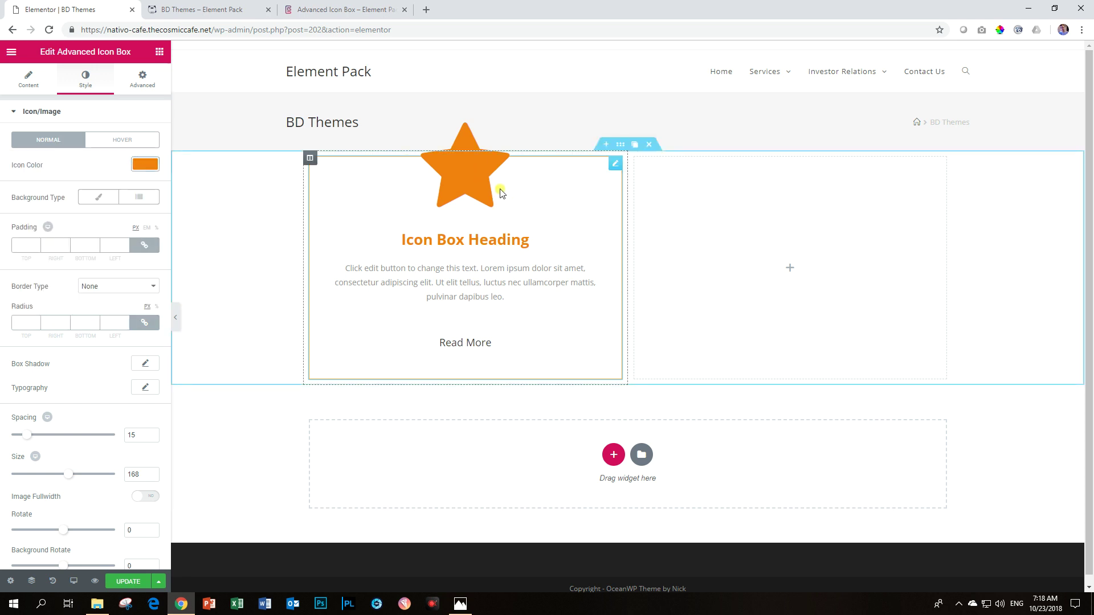
Unlink the section's padding, set Top to 75, and select the Bottom value
left_click(621, 147)
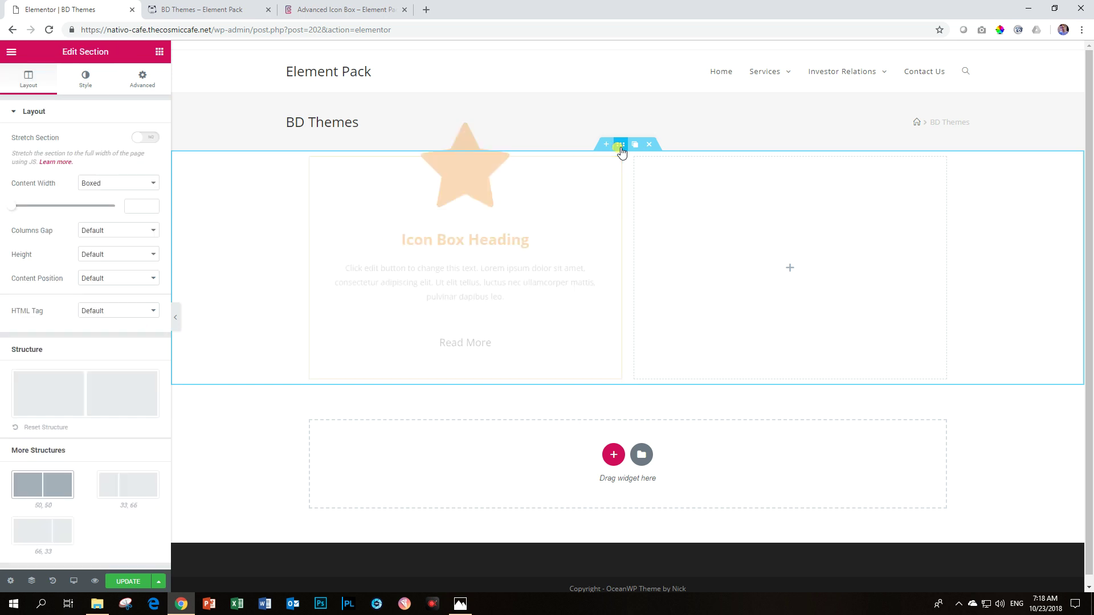
left_click(155, 83)
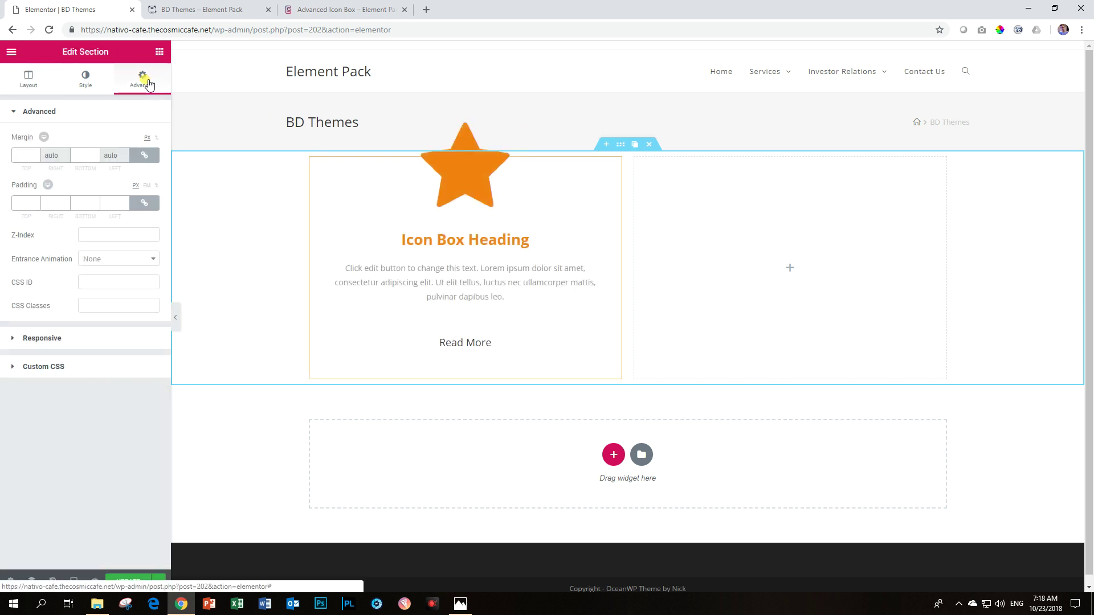
left_click(144, 203)
double_click(27, 200)
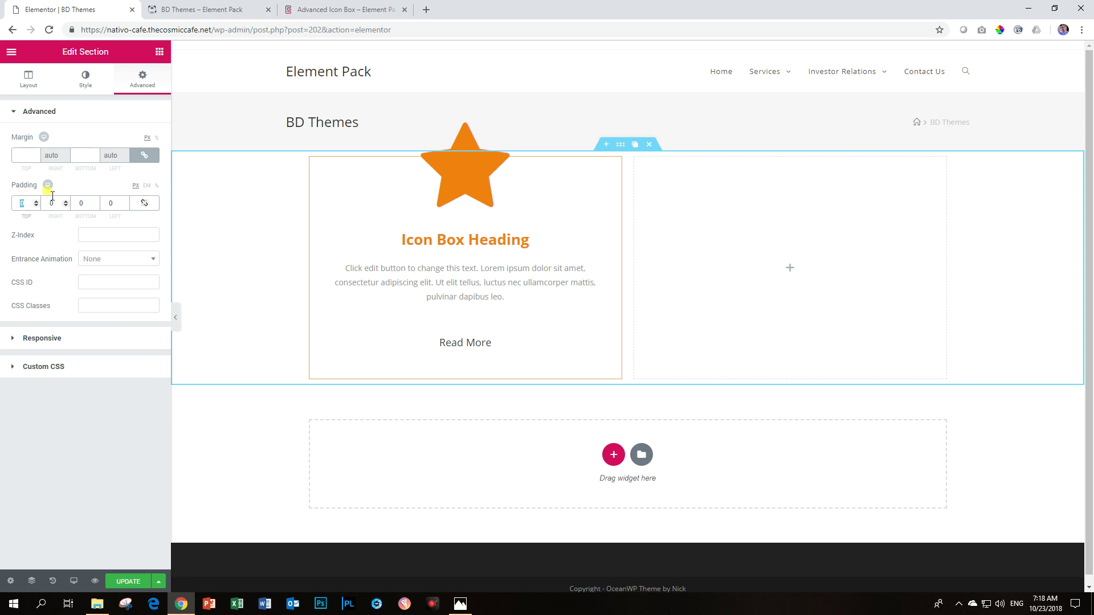
type("50")
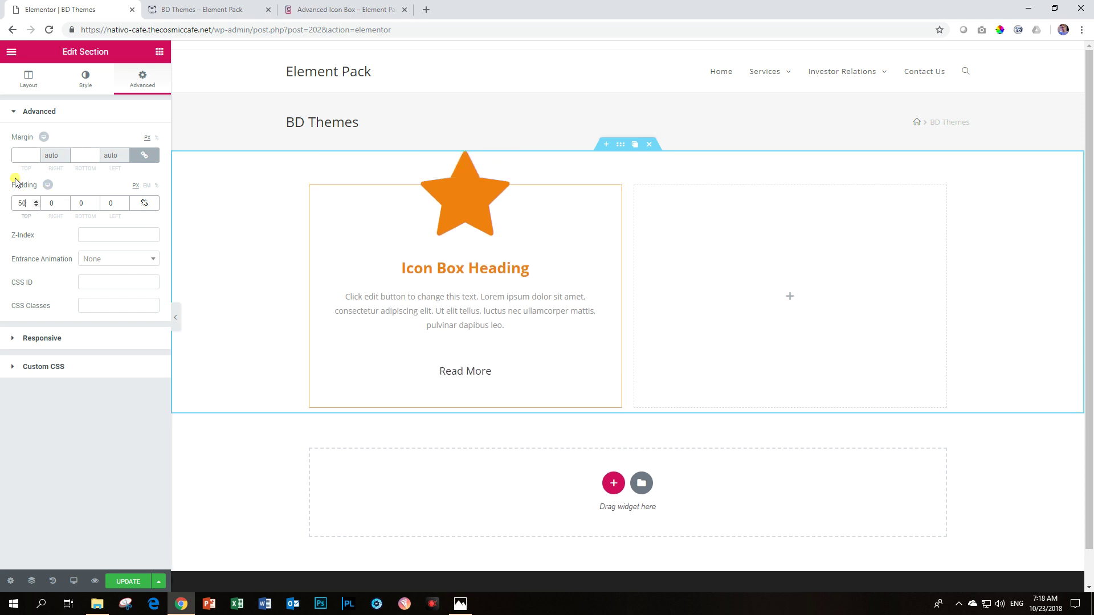
left_click_drag(28, 203, 4, 204)
type("75")
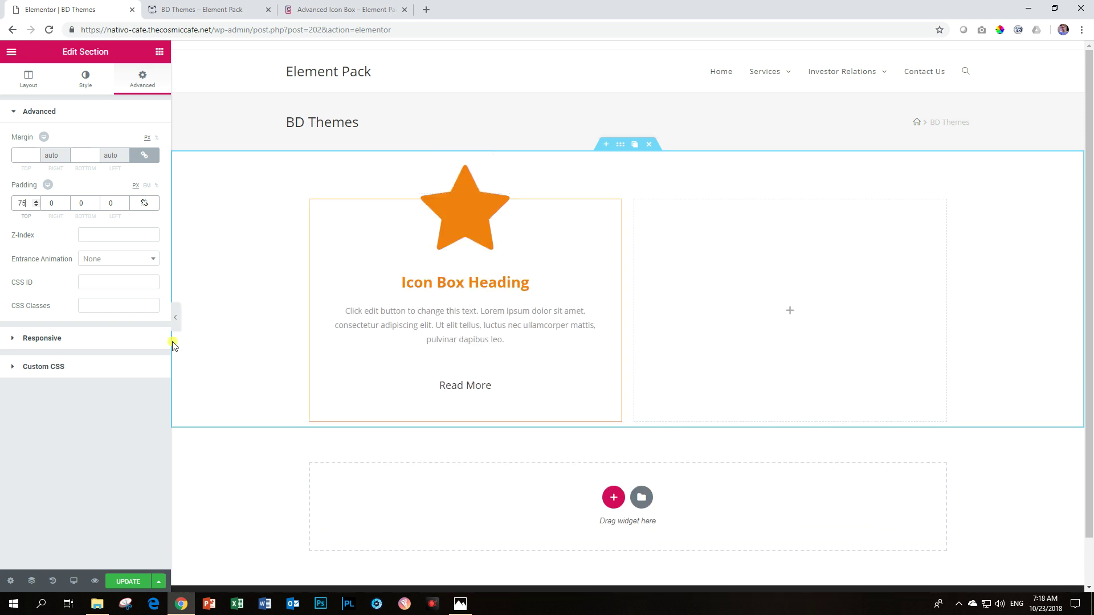
double_click(87, 204)
Set bottom padding to 35, then copy the icon box into the empty right column
type("35")
right_click(493, 290)
left_click(513, 340)
right_click(794, 321)
left_click(815, 333)
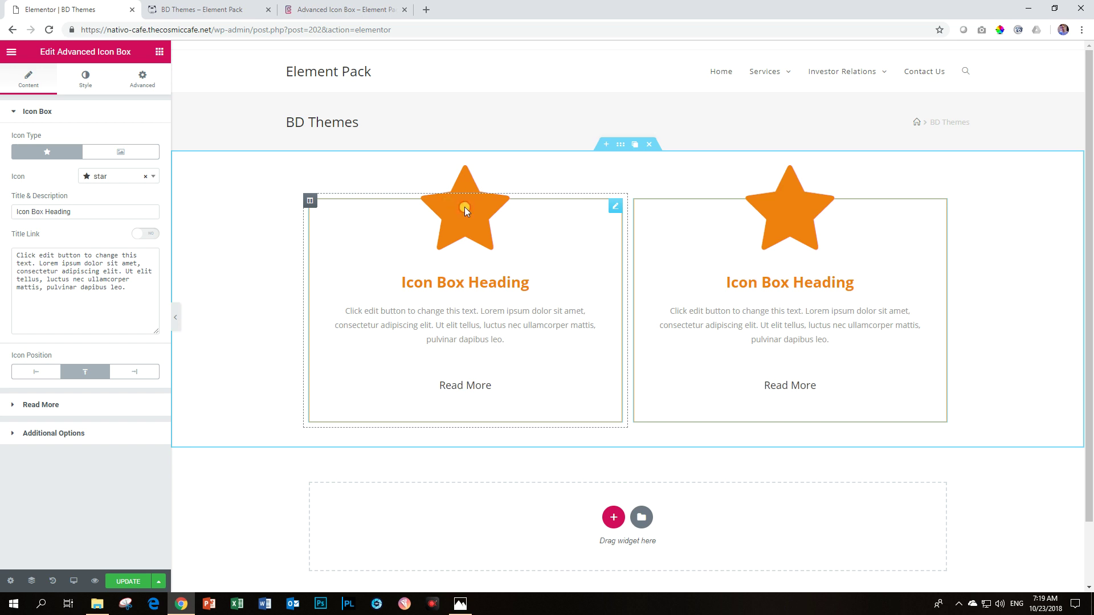
Set the first box's star Icon Color to the yellow preset
left_click(85, 79)
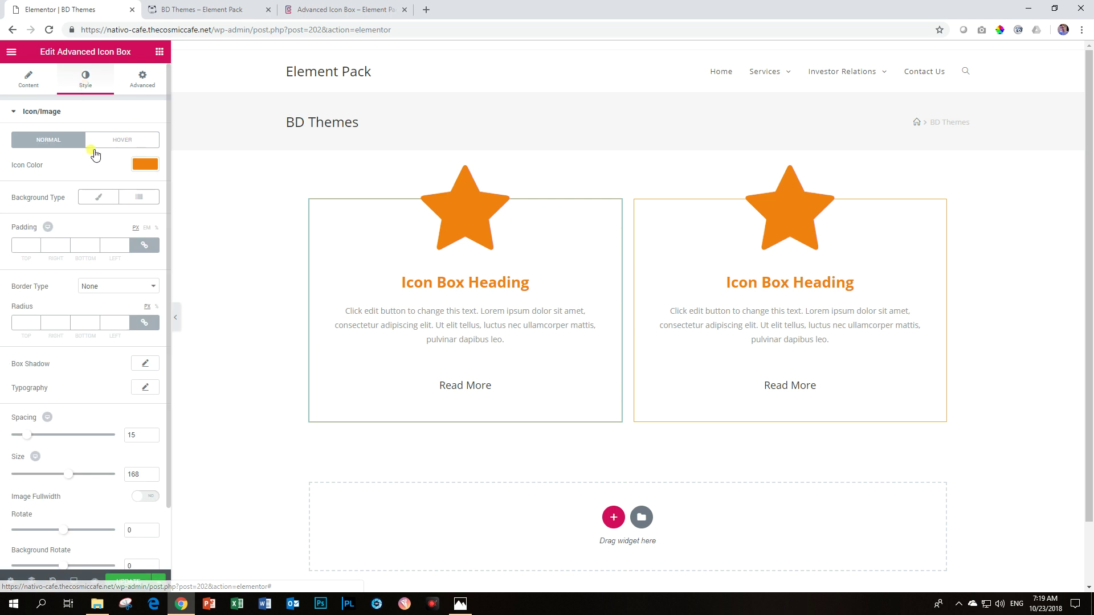
left_click(145, 164)
left_click(61, 299)
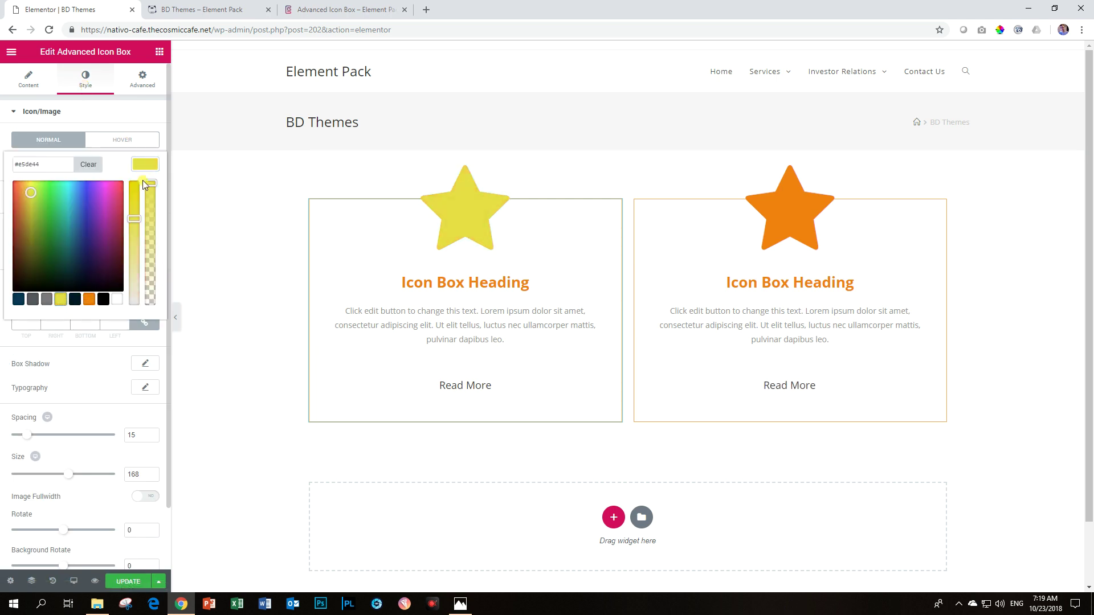
left_click(145, 164)
Copy the first icon box and paste its style onto the second box
right_click(381, 227)
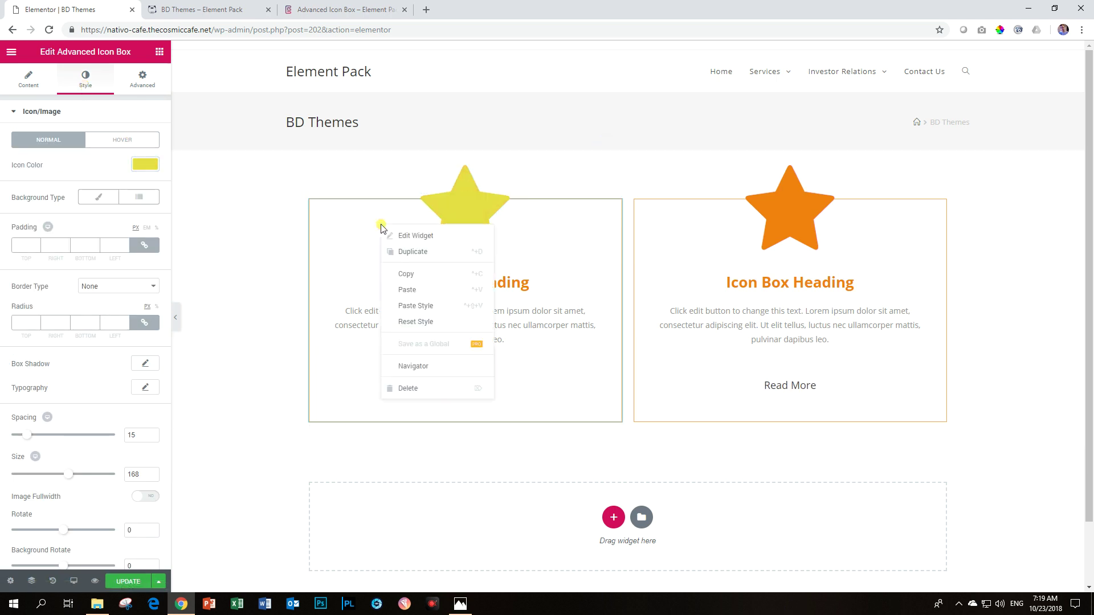
left_click(402, 274)
right_click(690, 263)
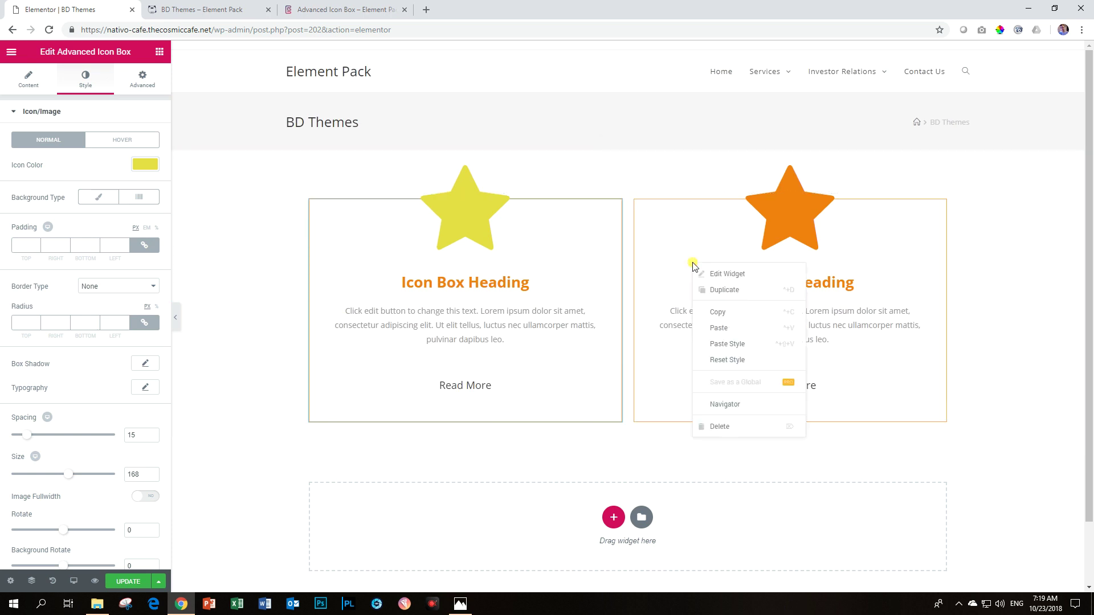
left_click(719, 328)
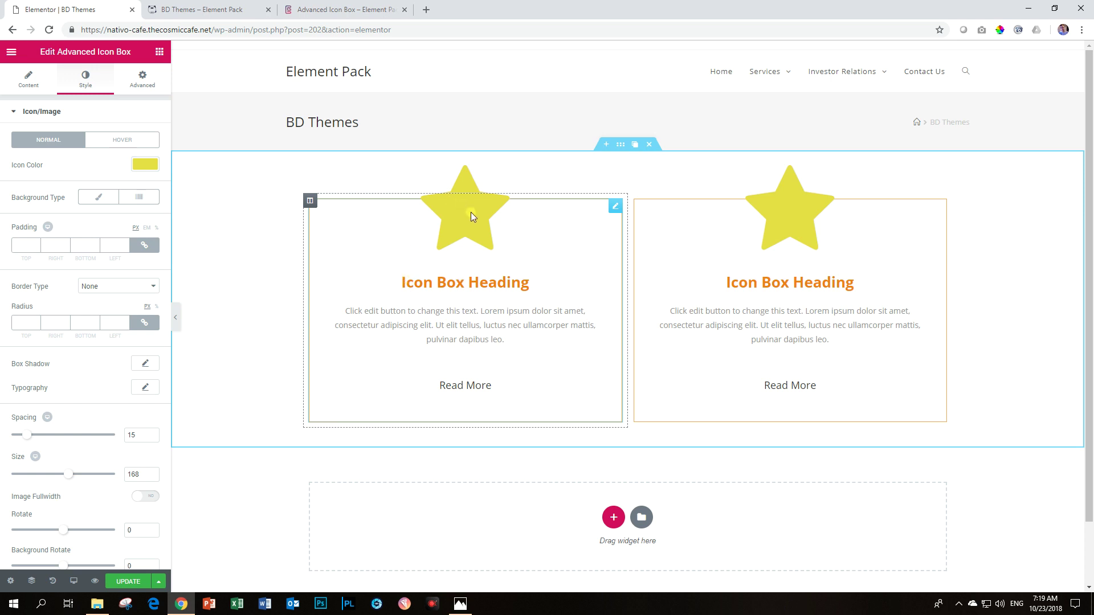
Make the first star blue (#3f55d3) and copy its colour code
left_click(146, 166)
left_click(85, 201)
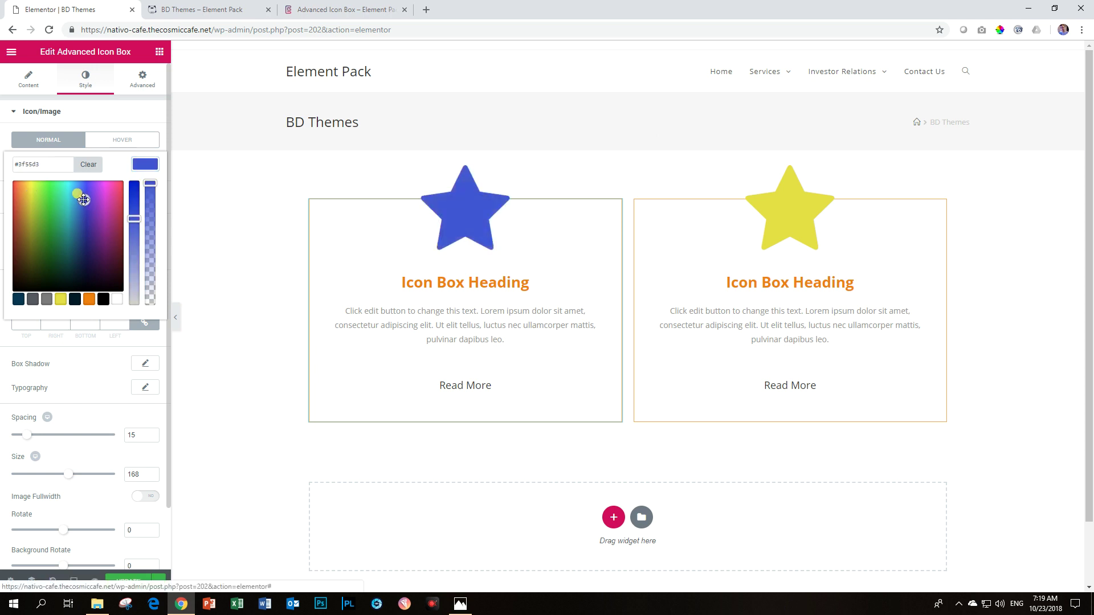
double_click(51, 162)
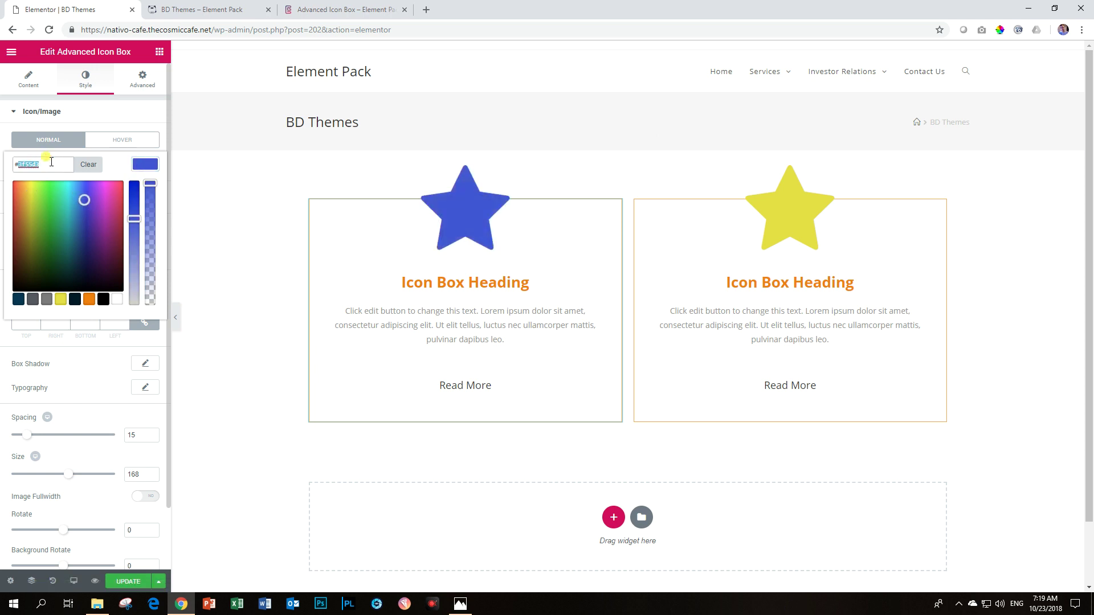
left_click(151, 163)
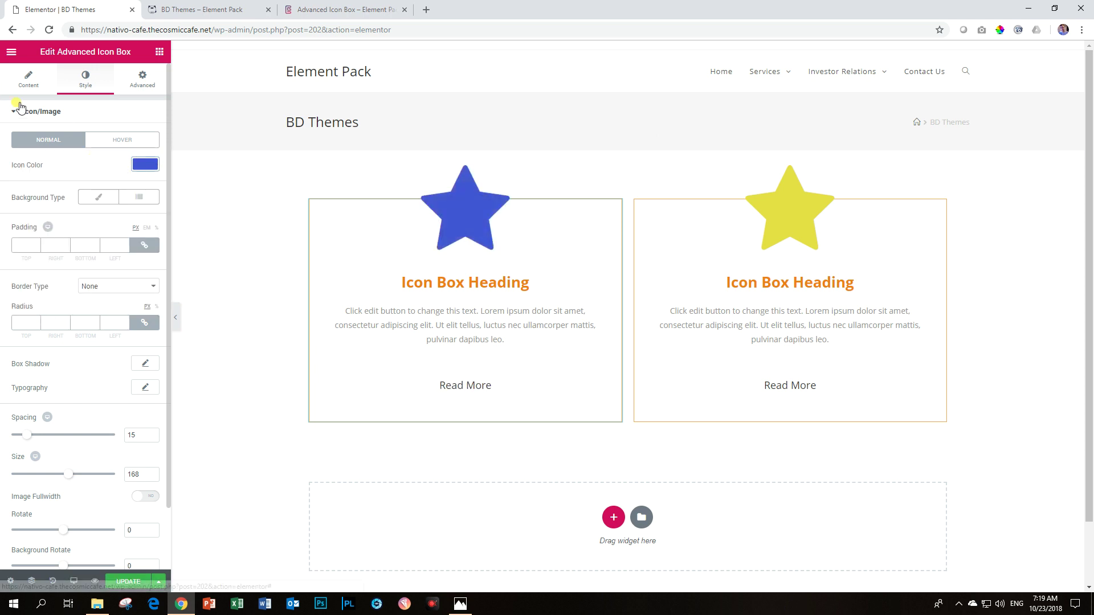
left_click(31, 112)
Give the title colour #3f55d3 and Oranienbaum font at size 47
left_click(40, 140)
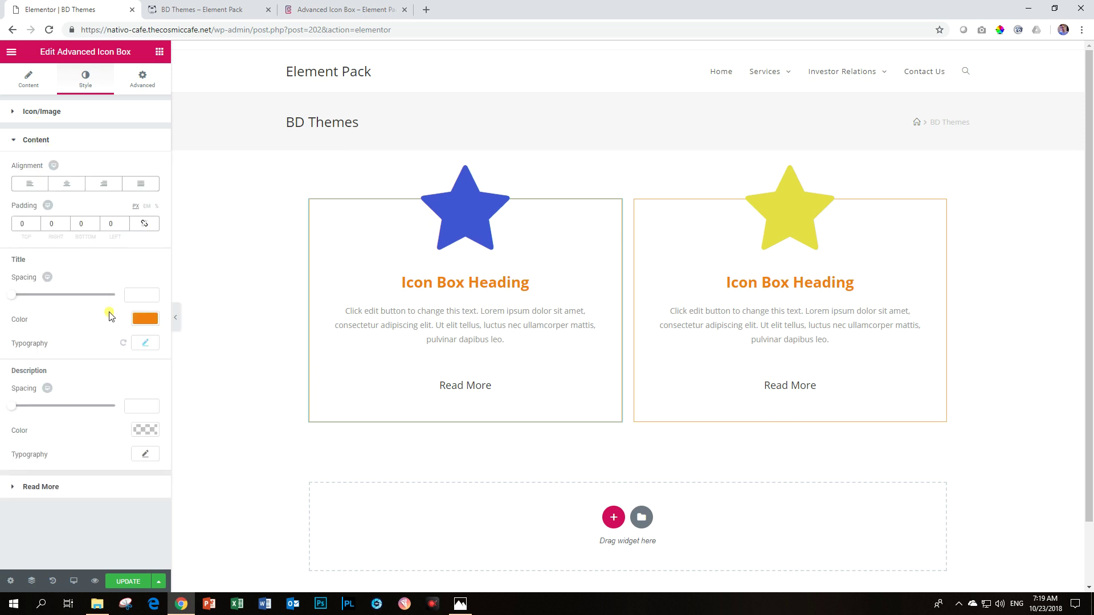
left_click(146, 319)
double_click(43, 319)
key("ctrl+v")
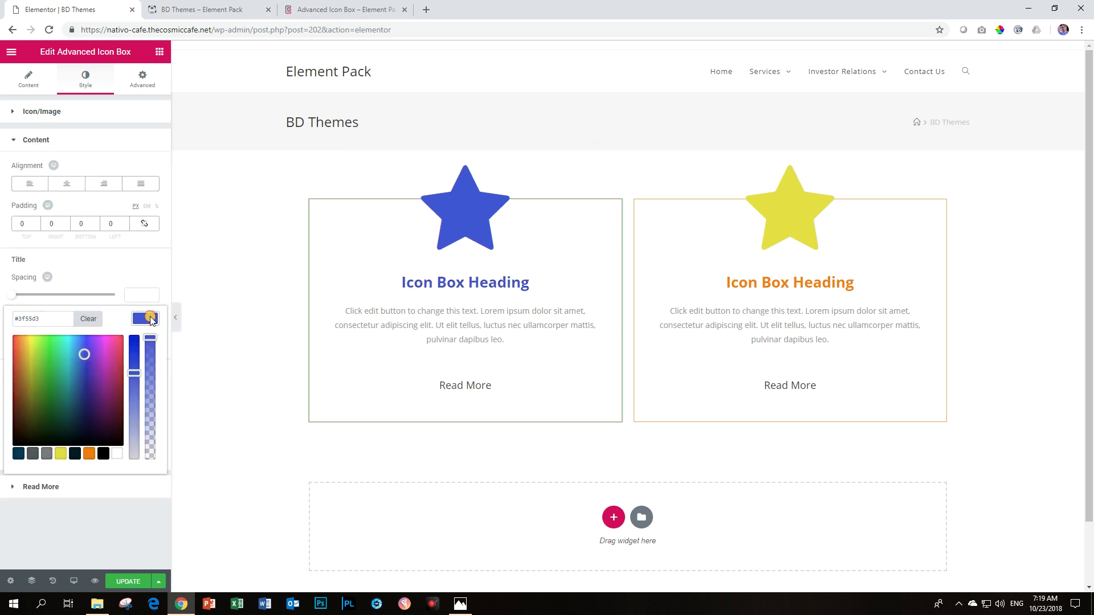
left_click(149, 317)
left_click(150, 344)
left_click(136, 374)
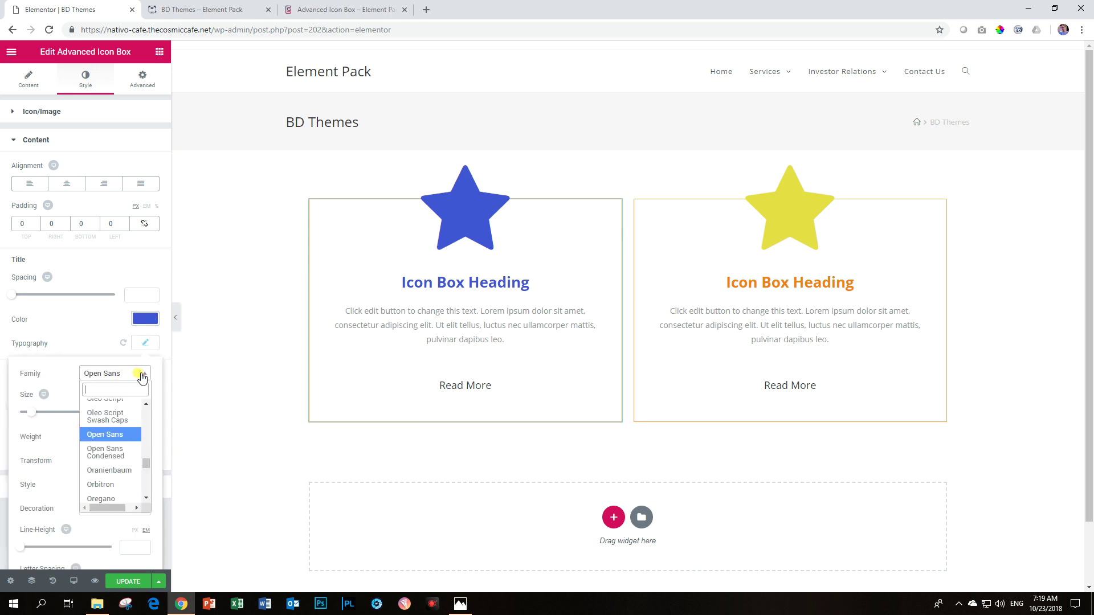
left_click(109, 471)
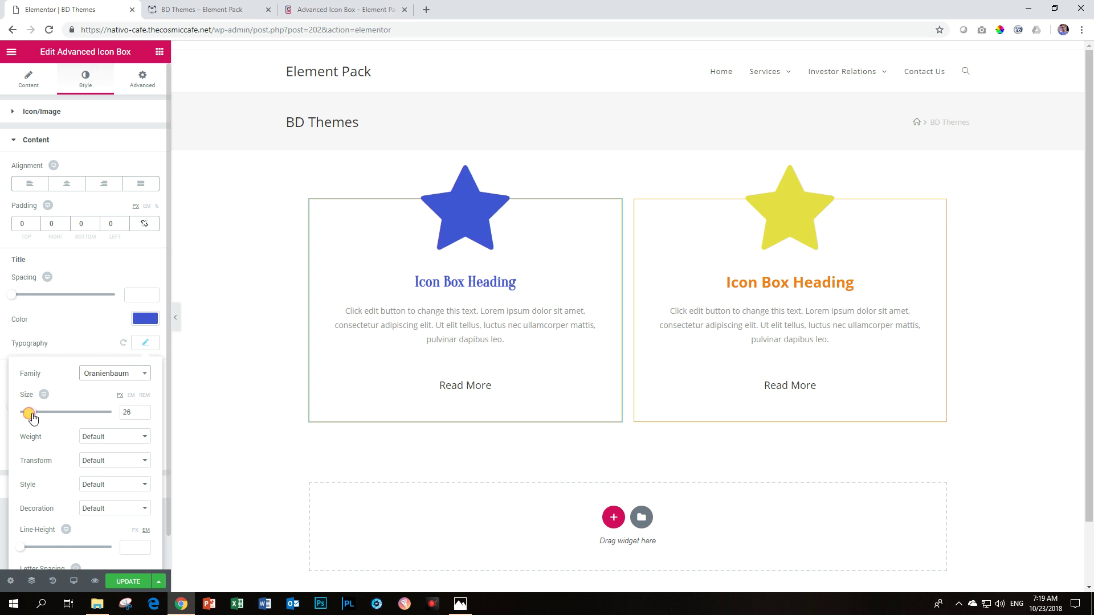
left_click_drag(31, 412, 41, 417)
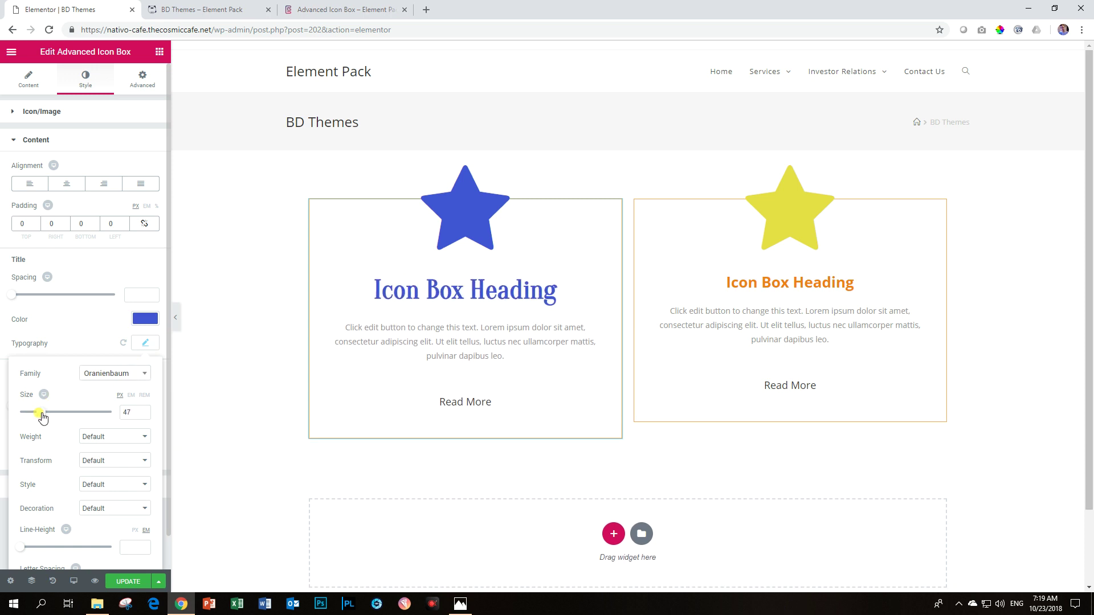
Copy the blue icon box and paste its style onto the second box
right_click(399, 228)
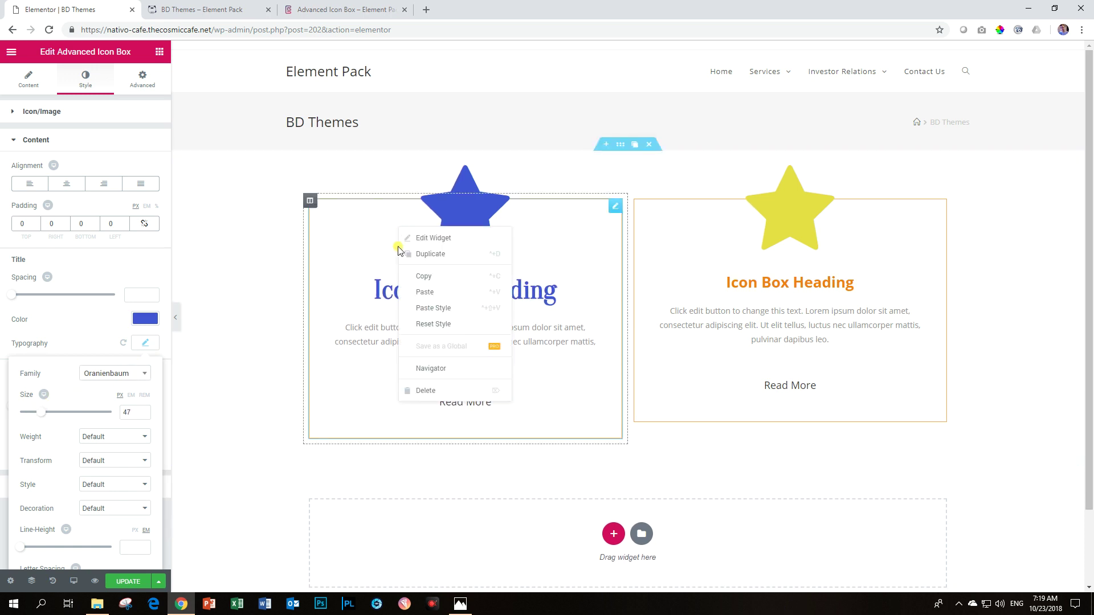
left_click(419, 277)
right_click(706, 272)
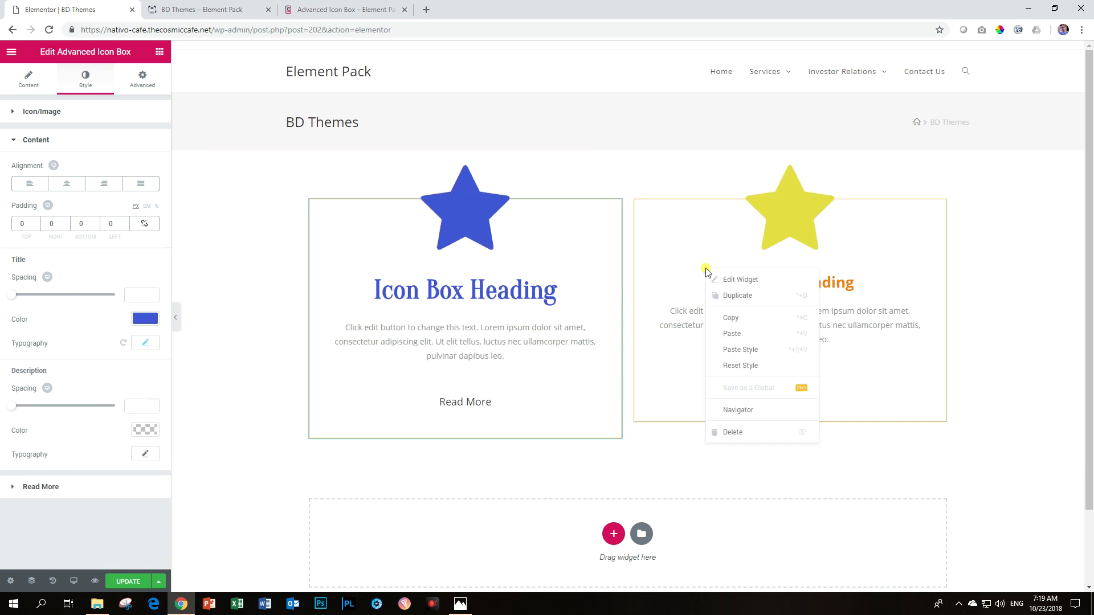
left_click(739, 349)
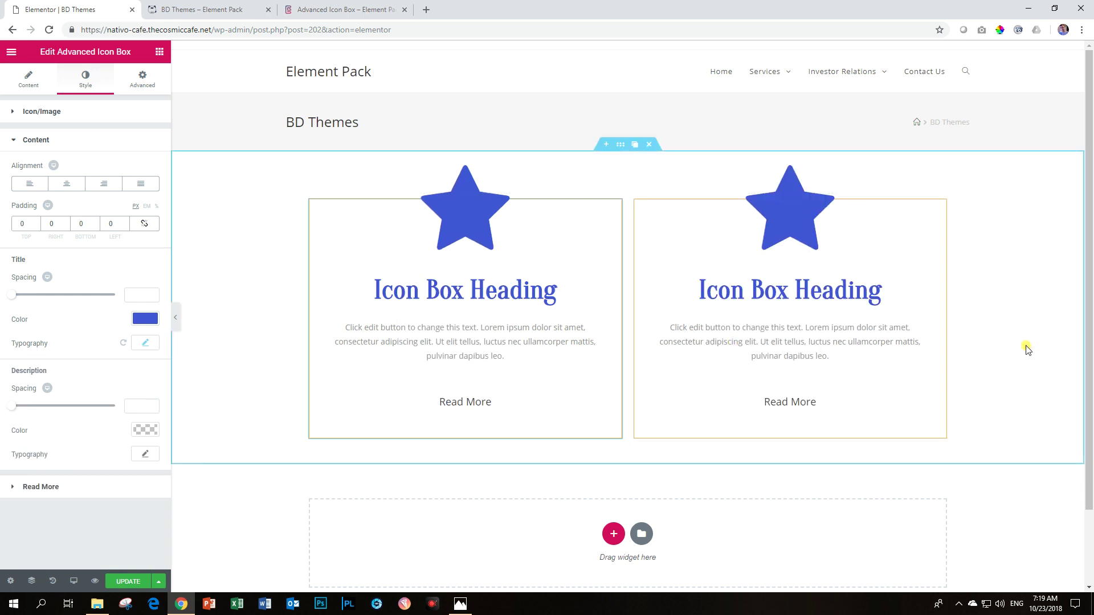